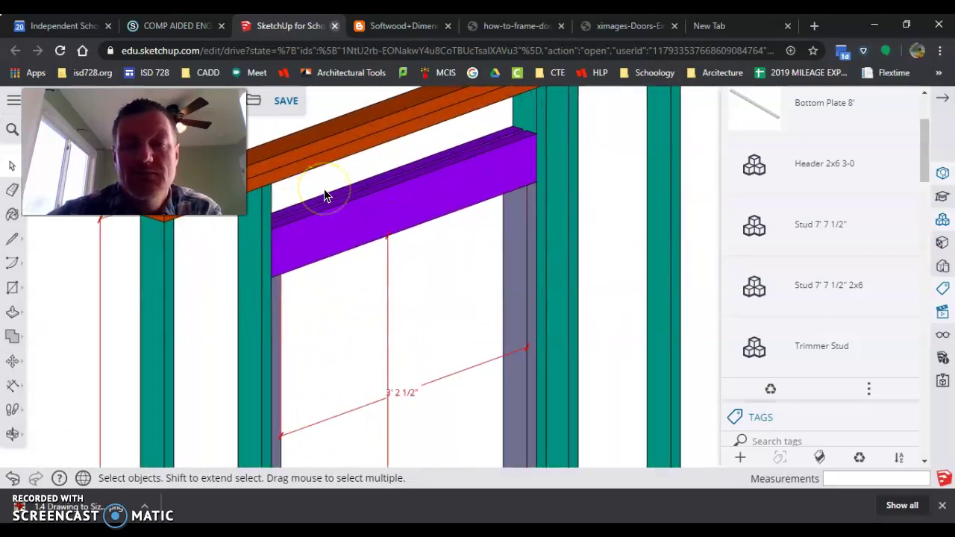
- Examine the gap above the door header and compare it with the cripple layout in the door rough-opening reference drawing
{"action": "scroll", "coordinate": [325, 196], "scroll_direction": "down", "scroll_amount": 6}
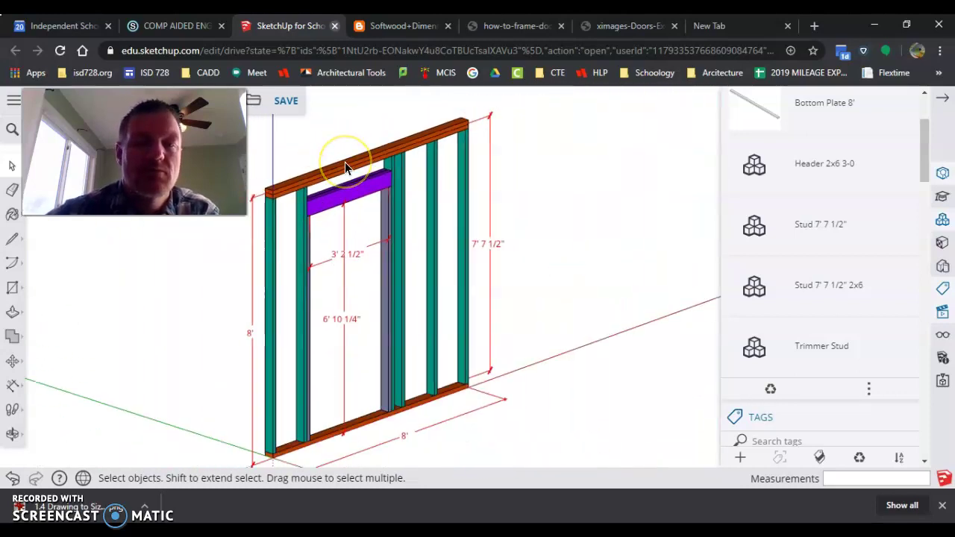
{"action": "scroll", "coordinate": [344, 161], "scroll_direction": "up", "scroll_amount": 5}
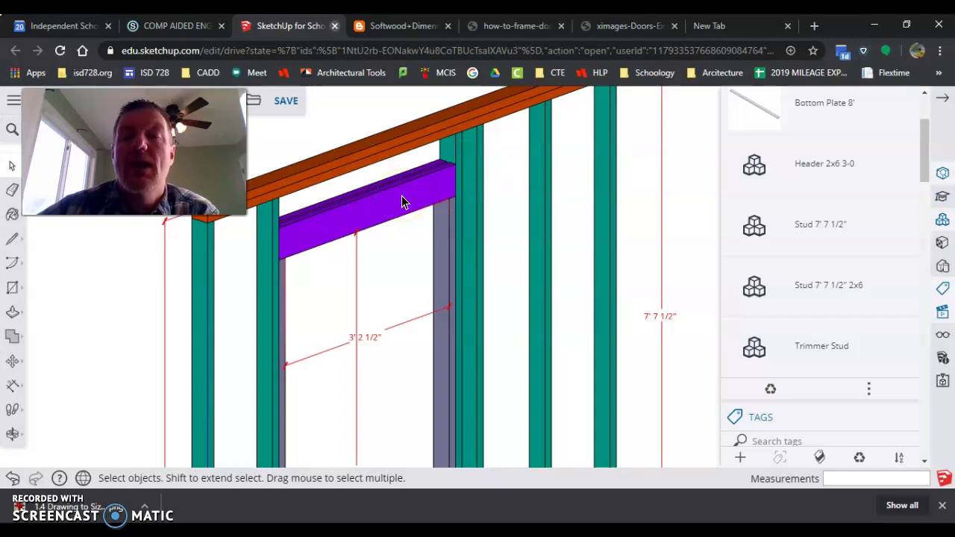
{"action": "left_click", "coordinate": [534, 30]}
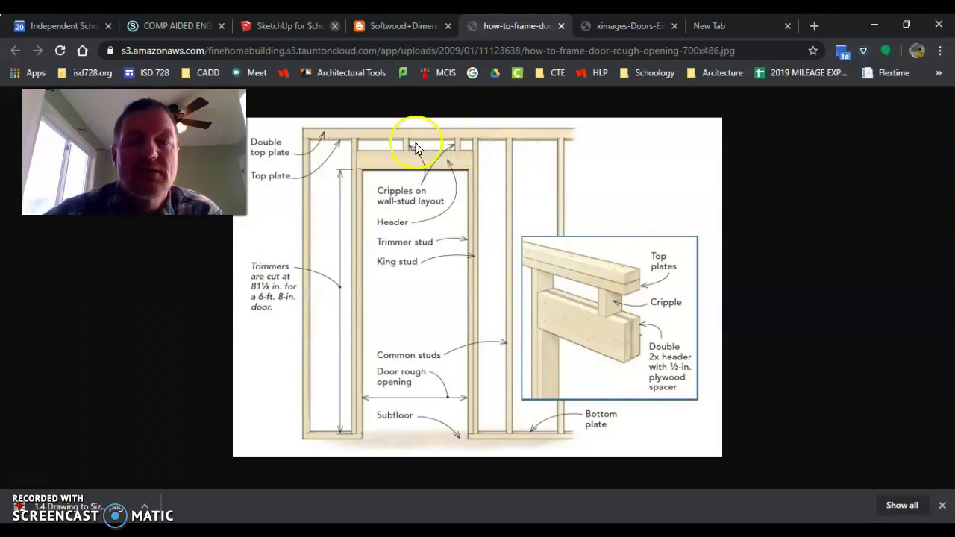
{"action": "left_click", "coordinate": [313, 30]}
- Copy the 7' 7 1/2" king stud nearest the wall's origin end 16 inches along the top plate into the door opening
{"action": "scroll", "coordinate": [314, 206], "scroll_direction": "up", "scroll_amount": 3}
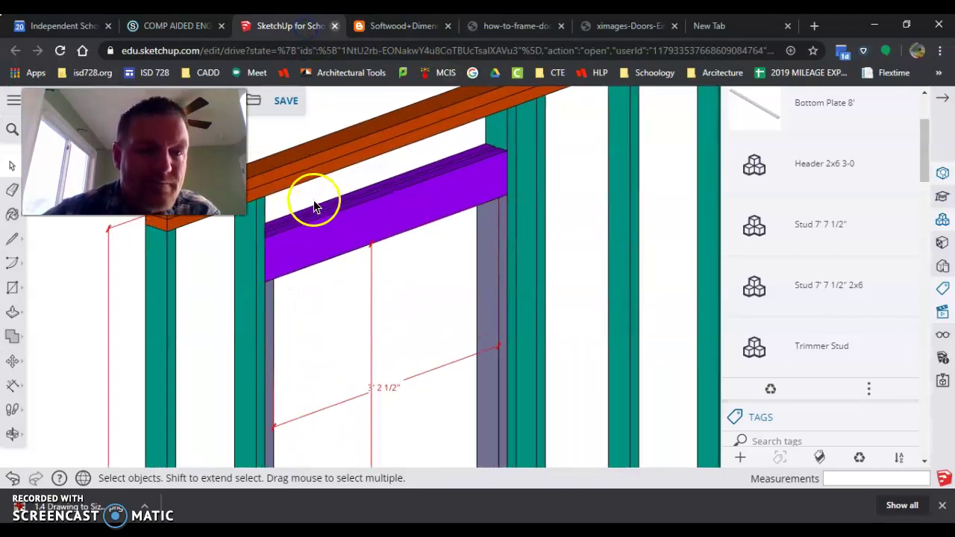
{"action": "left_click", "coordinate": [10, 363]}
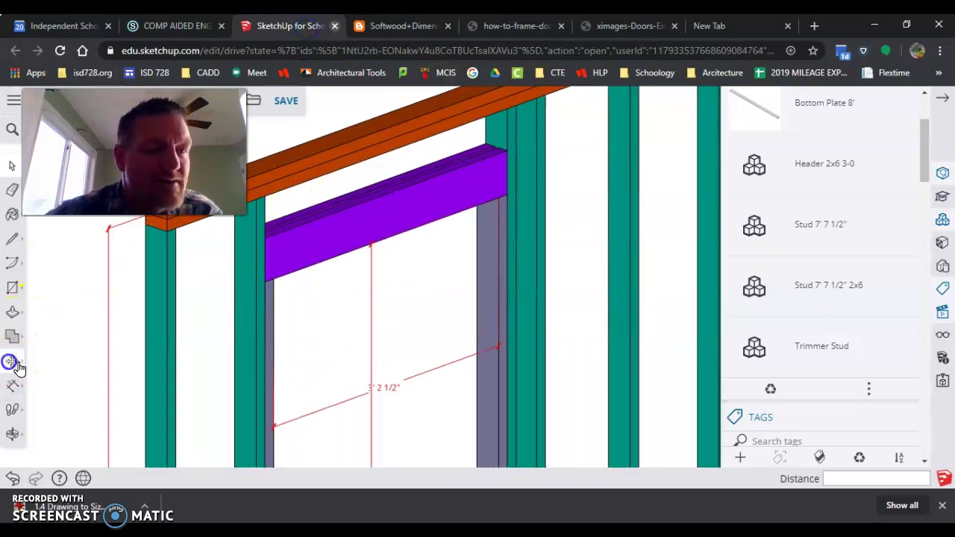
{"action": "left_click", "coordinate": [10, 364]}
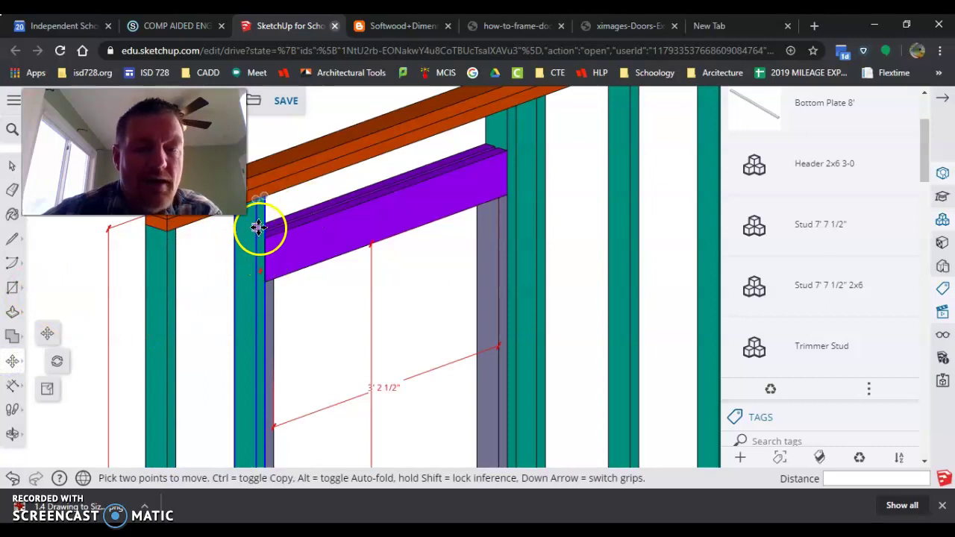
{"action": "scroll", "coordinate": [257, 224], "scroll_direction": "up", "scroll_amount": 3}
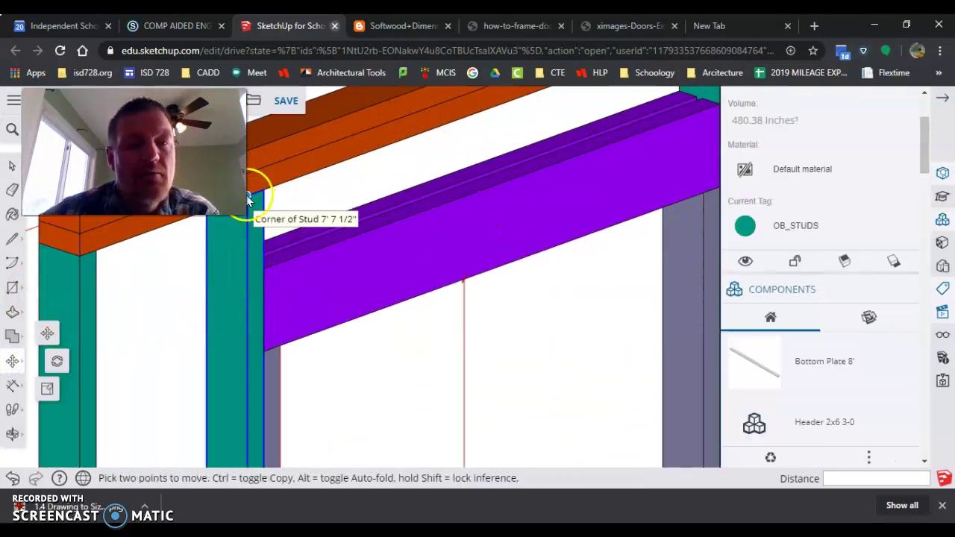
{"action": "scroll", "coordinate": [308, 198], "scroll_direction": "down", "scroll_amount": 5}
{"action": "scroll", "coordinate": [215, 267], "scroll_direction": "up", "scroll_amount": 2}
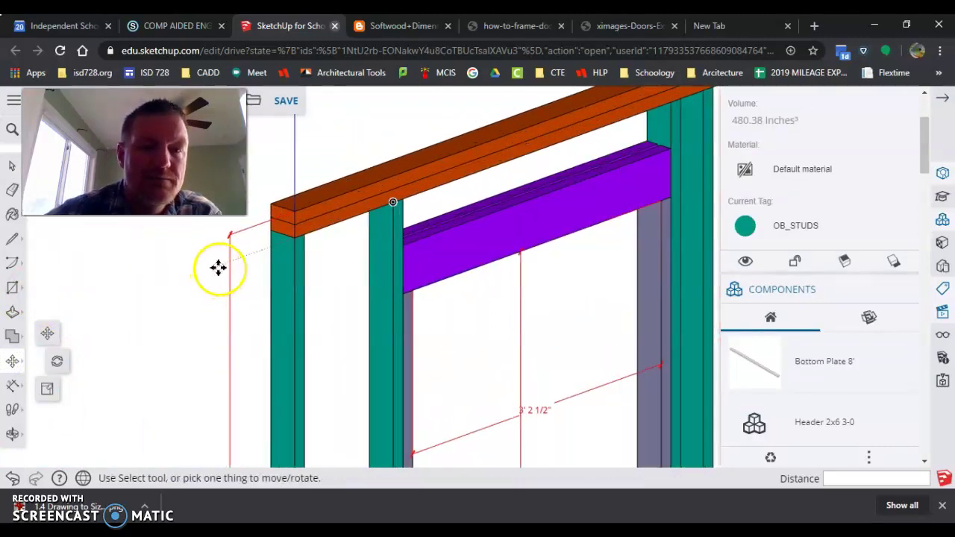
{"action": "scroll", "coordinate": [599, 152], "scroll_direction": "up", "scroll_amount": 2}
{"action": "scroll", "coordinate": [379, 179], "scroll_direction": "down", "scroll_amount": 3}
{"action": "scroll", "coordinate": [414, 255], "scroll_direction": "up", "scroll_amount": 3}
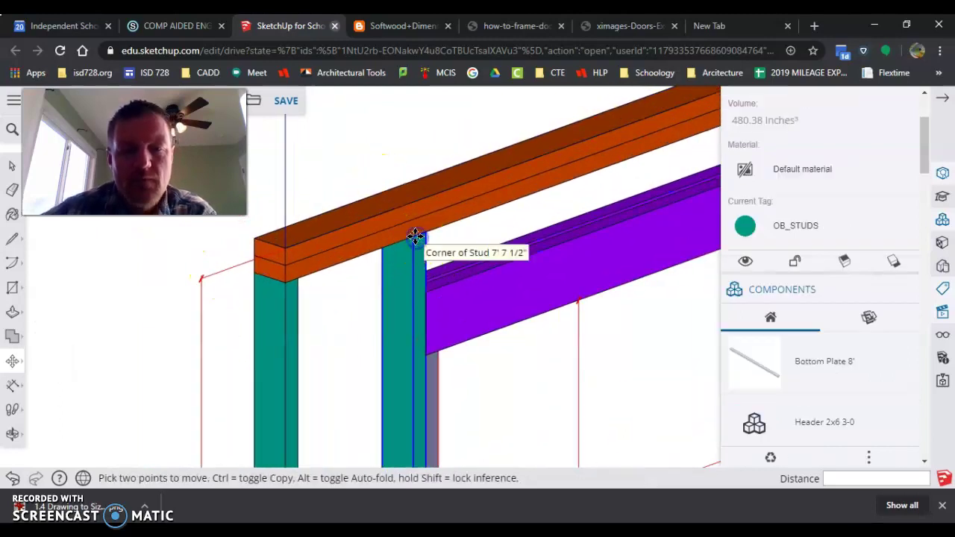
{"action": "key", "text": "ctrl"}
{"action": "left_click_drag", "start_coordinate": [420, 232], "coordinate": [535, 187]}
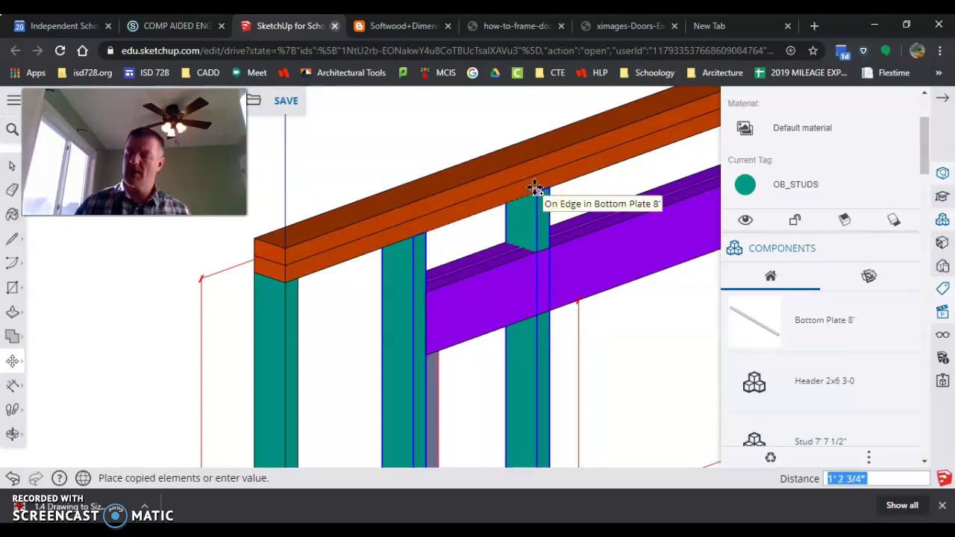
{"action": "key", "text": "Return"}
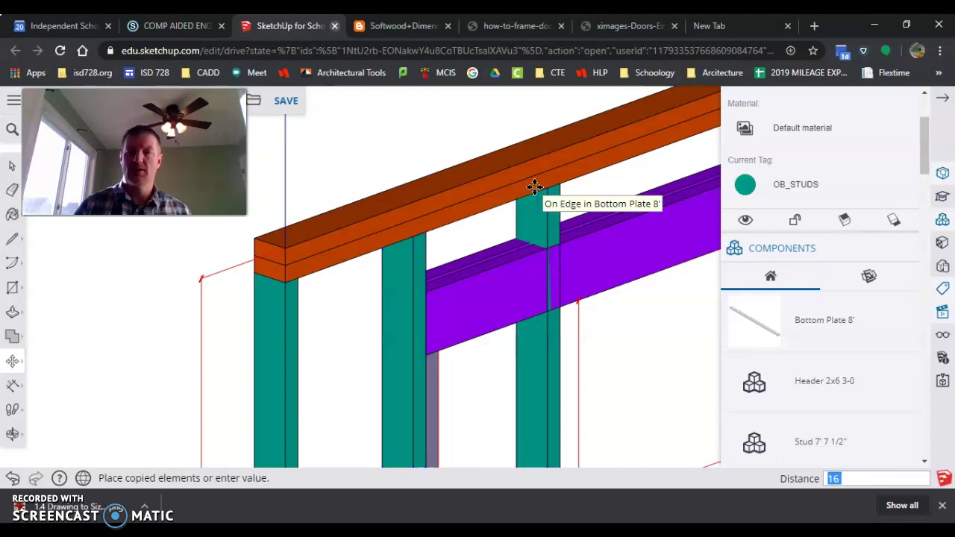
- Inspect the copied stud where it passes through the header and runs down the door opening to the bottom plate
{"action": "scroll", "coordinate": [487, 204], "scroll_direction": "down", "scroll_amount": 10}
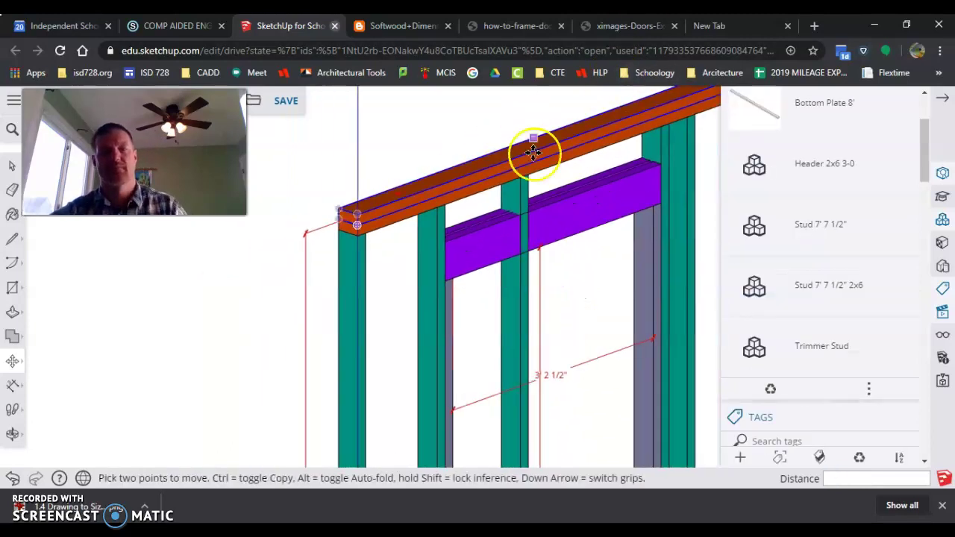
{"action": "scroll", "coordinate": [472, 173], "scroll_direction": "up", "scroll_amount": 2}
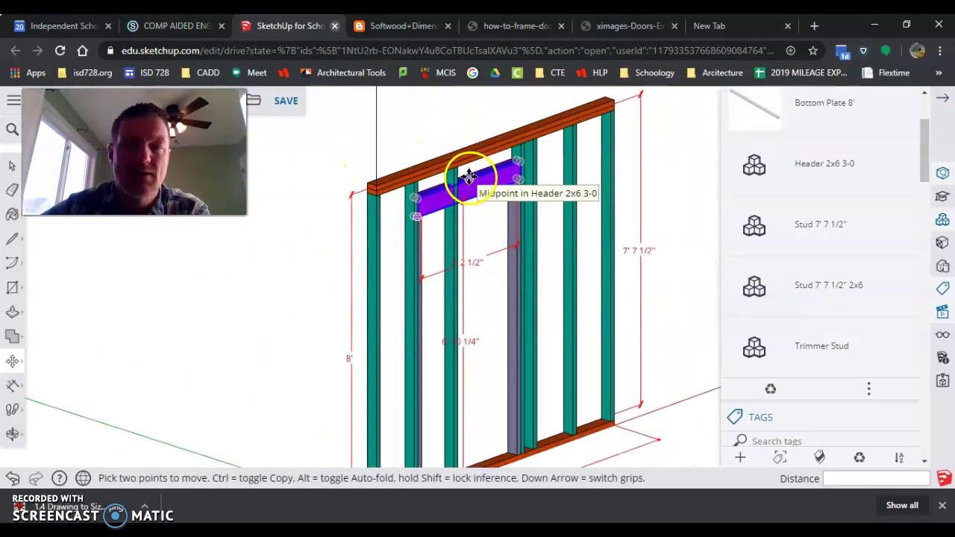
{"action": "left_click", "coordinate": [463, 158]}
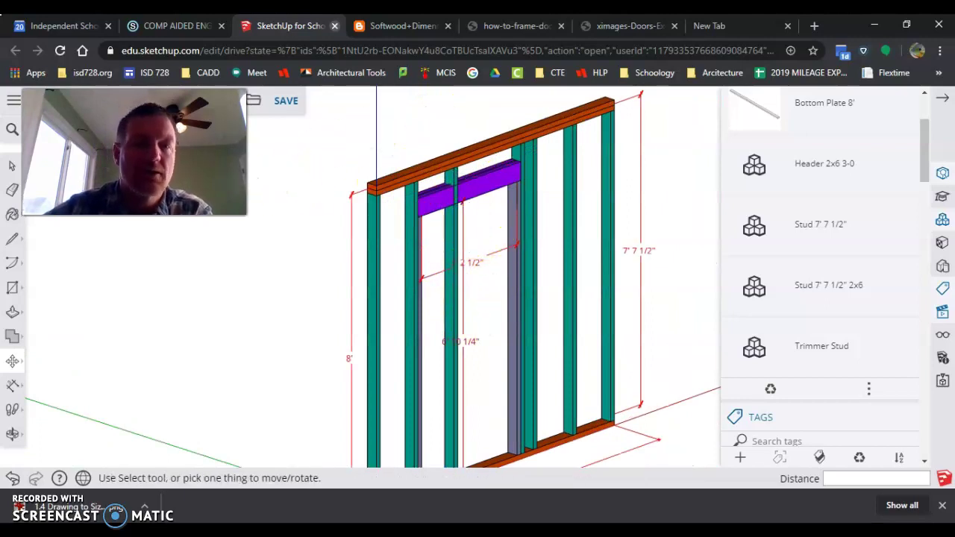
{"action": "left_click", "coordinate": [12, 165]}
{"action": "scroll", "coordinate": [380, 220], "scroll_direction": "down", "scroll_amount": 1}
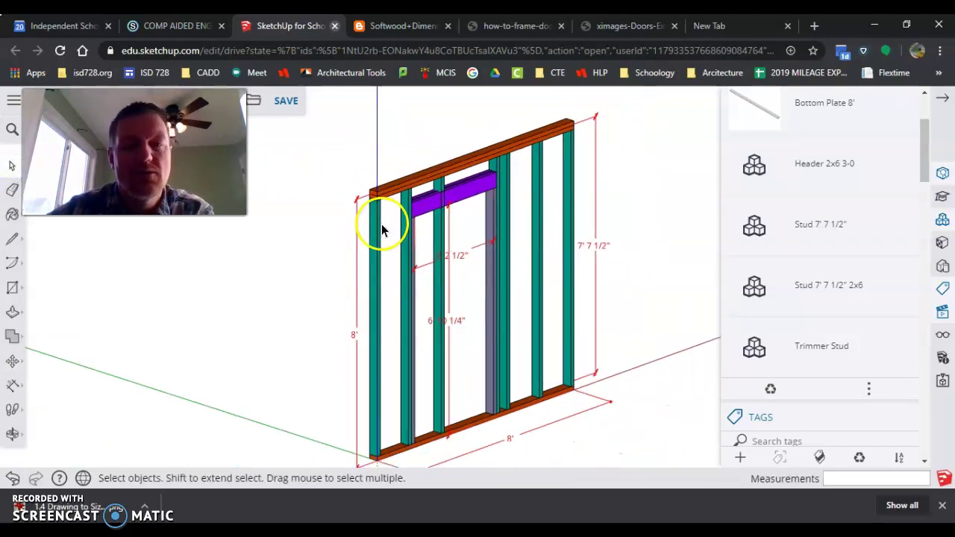
{"action": "scroll", "coordinate": [437, 256], "scroll_direction": "up", "scroll_amount": 3}
{"action": "left_click", "coordinate": [425, 226]}
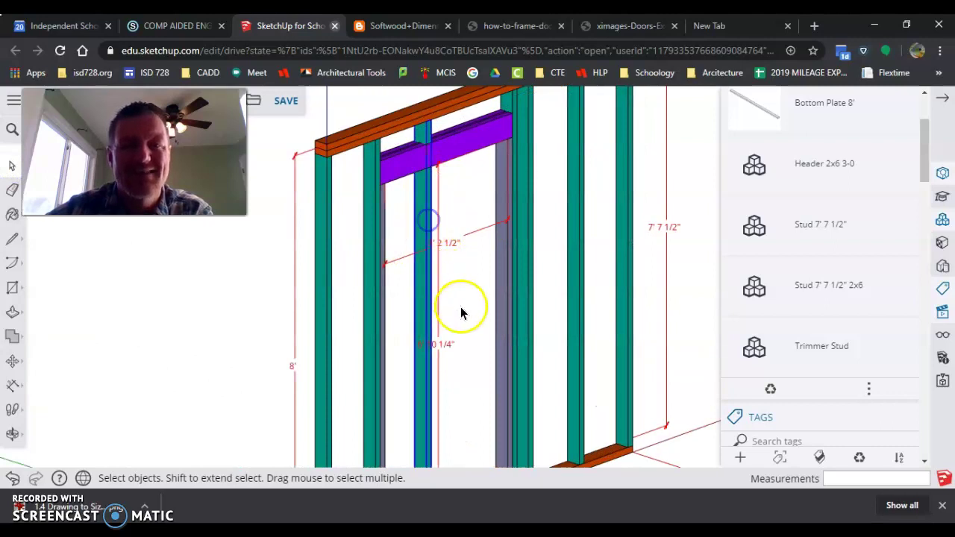
{"action": "scroll", "coordinate": [439, 189], "scroll_direction": "down", "scroll_amount": 3}
{"action": "scroll", "coordinate": [475, 325], "scroll_direction": "up", "scroll_amount": 1}
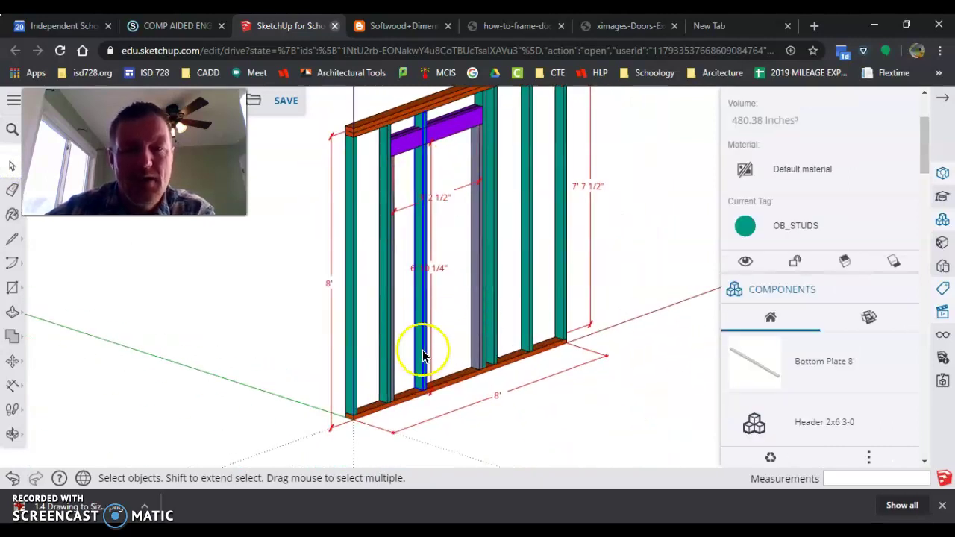
{"action": "left_click", "coordinate": [437, 400]}
{"action": "scroll", "coordinate": [550, 437], "scroll_direction": "up", "scroll_amount": 1}
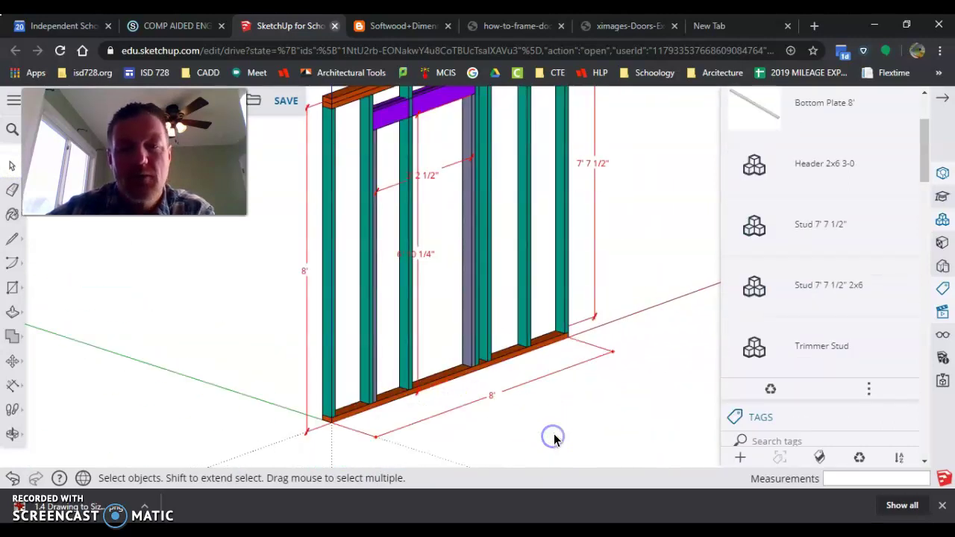
{"action": "scroll", "coordinate": [448, 358], "scroll_direction": "down", "scroll_amount": 2}
{"action": "scroll", "coordinate": [448, 175], "scroll_direction": "up", "scroll_amount": 3}
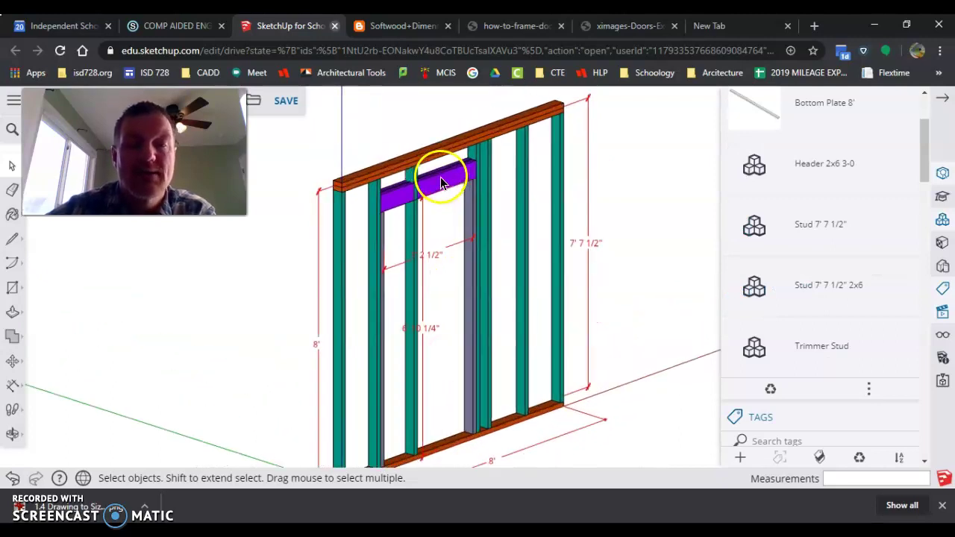
{"action": "scroll", "coordinate": [406, 314], "scroll_direction": "up", "scroll_amount": 1}
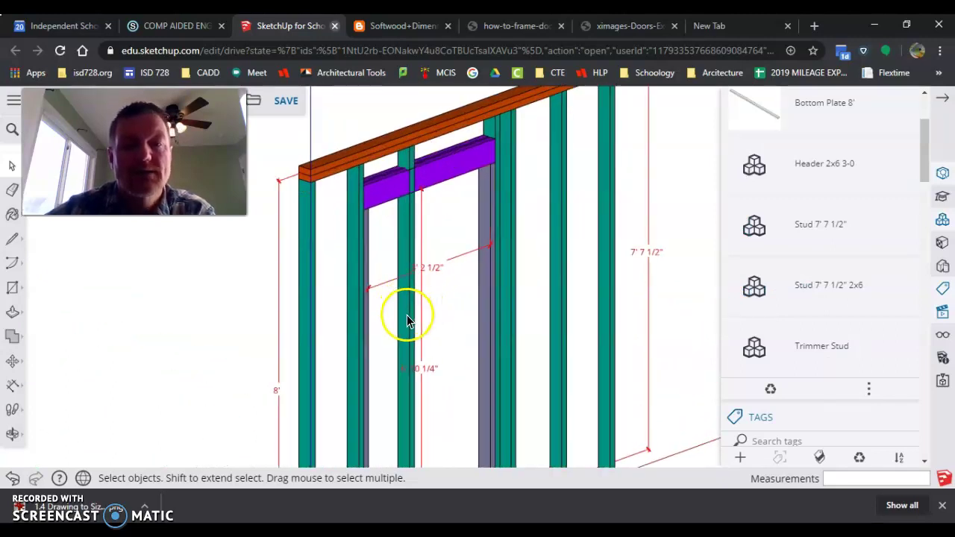
- Open the copied stud's component to check which other studs share its definition, and leave it without editing
{"action": "double_click", "coordinate": [408, 313]}
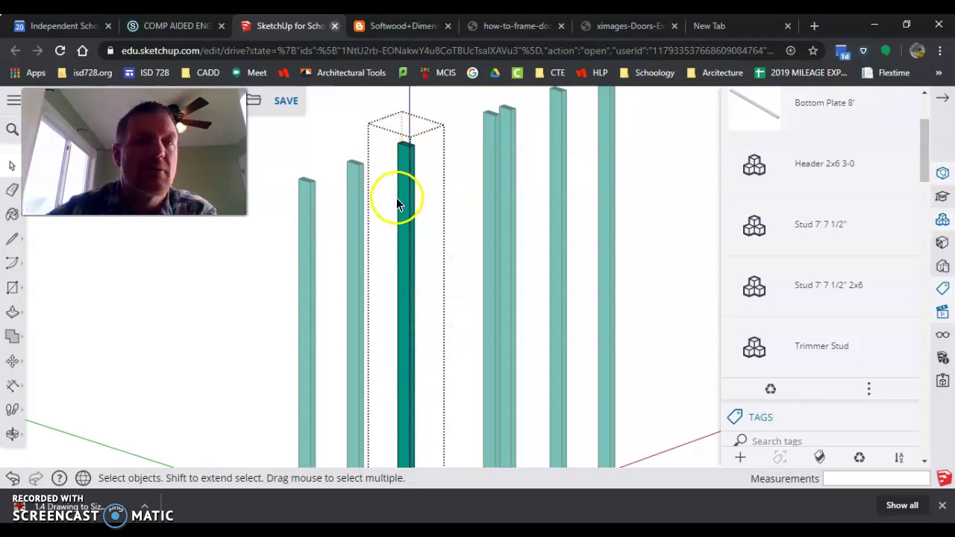
{"action": "left_click", "coordinate": [651, 236]}
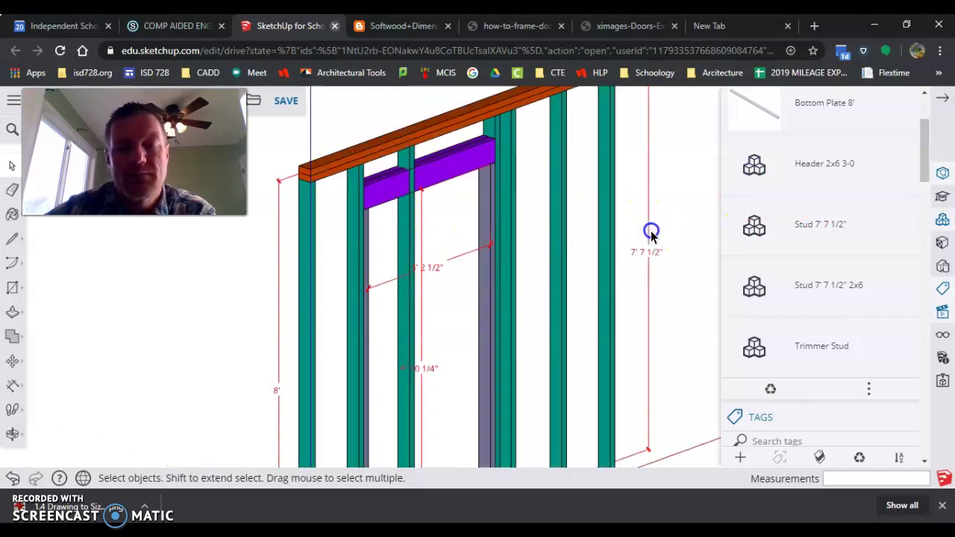
{"action": "scroll", "coordinate": [416, 172], "scroll_direction": "up", "scroll_amount": 5}
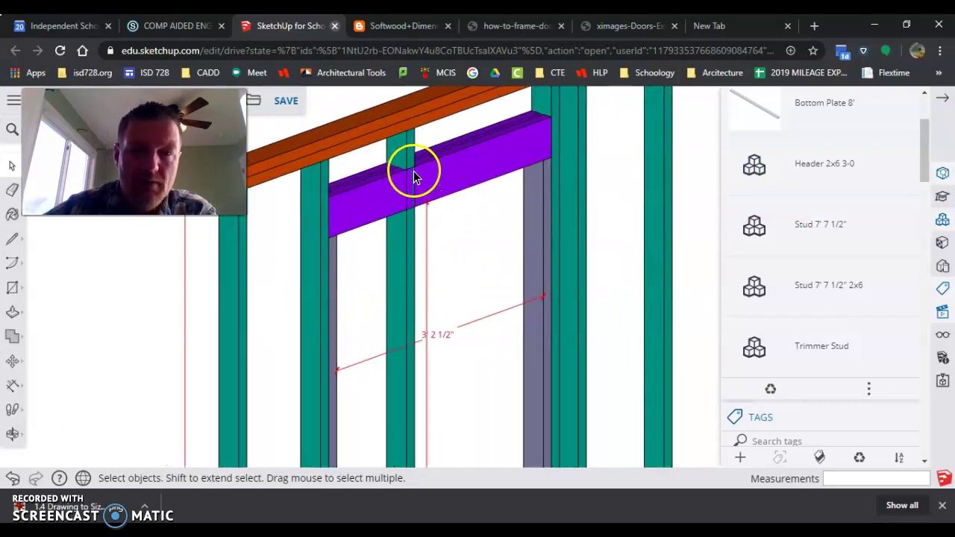
{"action": "scroll", "coordinate": [417, 173], "scroll_direction": "down", "scroll_amount": 8}
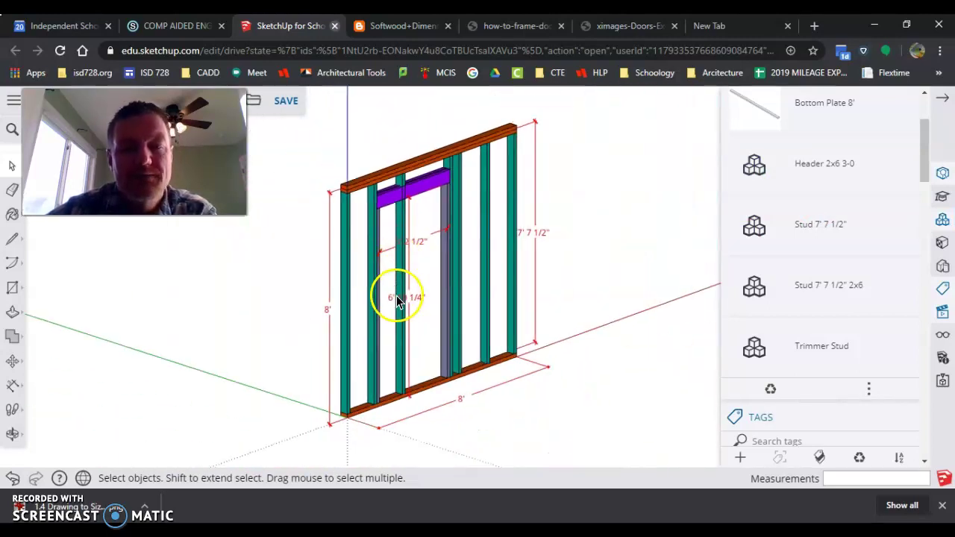
- Try to shorten the copied stud by pushing its bottom face upward inside the component, and leave component editing
{"action": "double_click", "coordinate": [403, 284]}
{"action": "scroll", "coordinate": [406, 380], "scroll_direction": "up", "scroll_amount": 5}
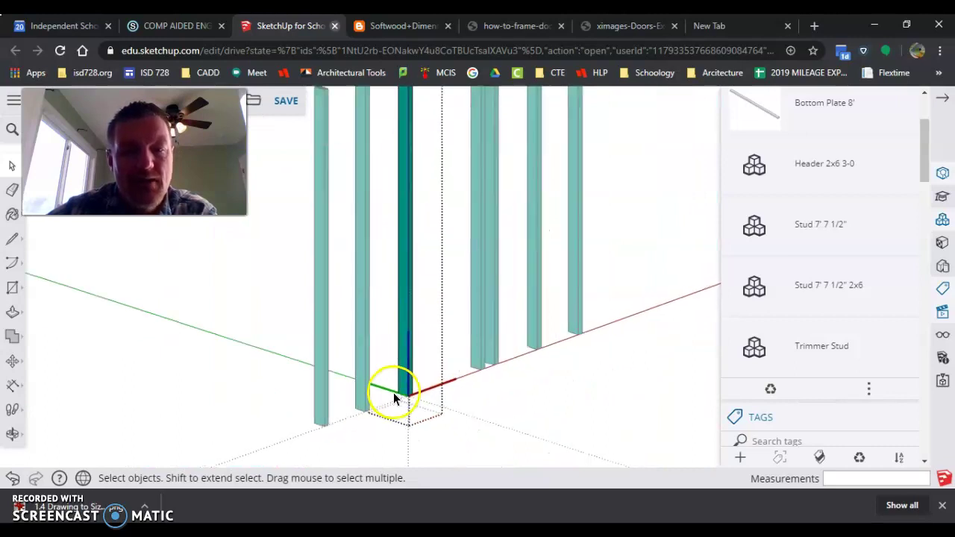
{"action": "middle_click_drag", "start_coordinate": [464, 419], "coordinate": [501, 152]}
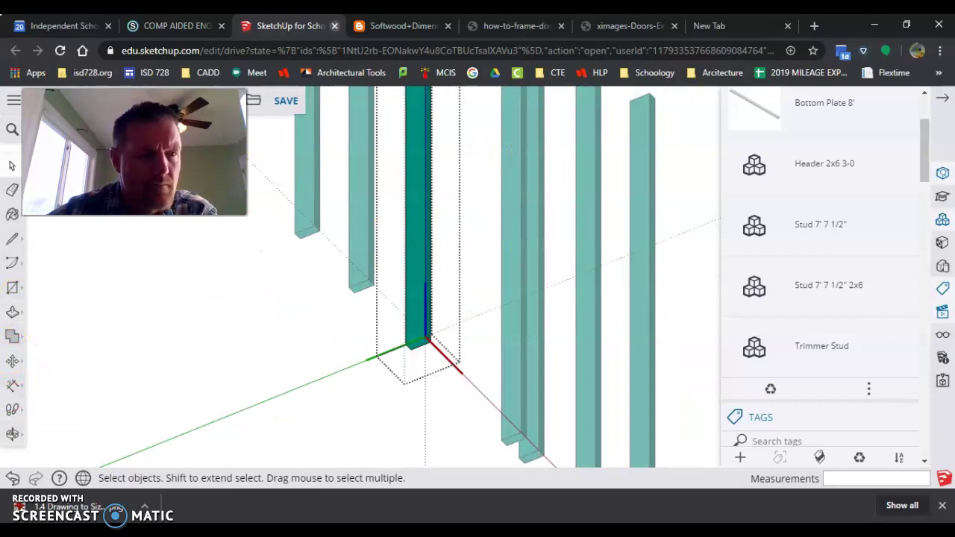
{"action": "left_click", "coordinate": [11, 317]}
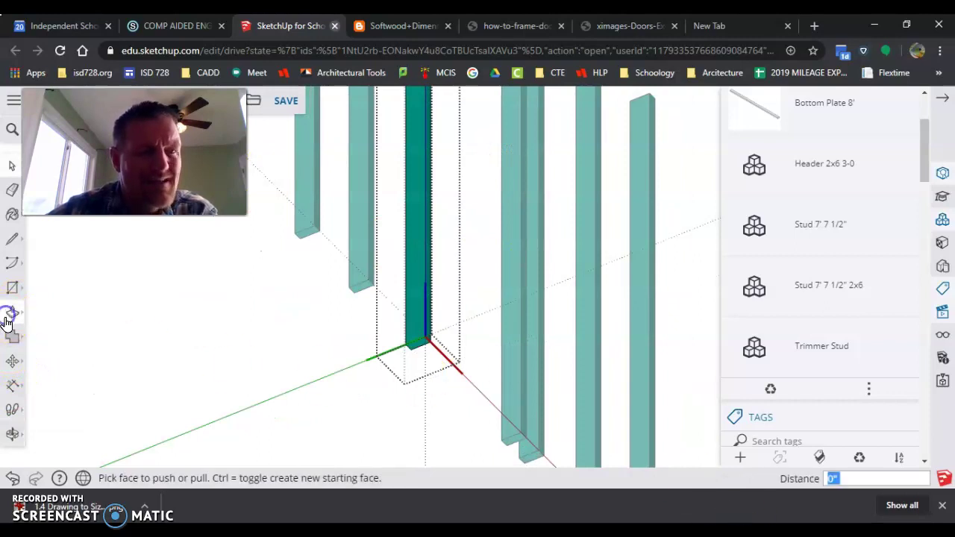
{"action": "left_click", "coordinate": [417, 349]}
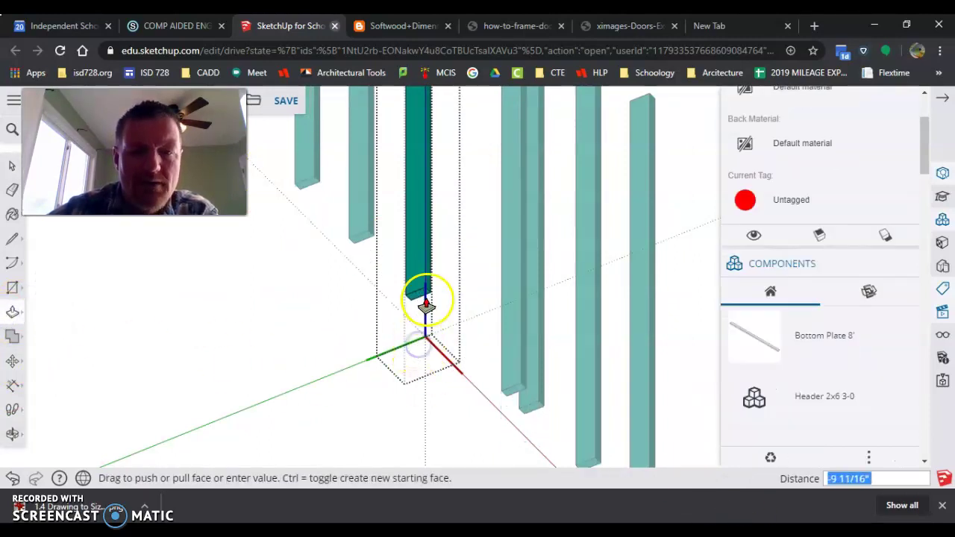
{"action": "scroll", "coordinate": [472, 186], "scroll_direction": "down", "scroll_amount": 3}
{"action": "scroll", "coordinate": [448, 250], "scroll_direction": "down", "scroll_amount": 2}
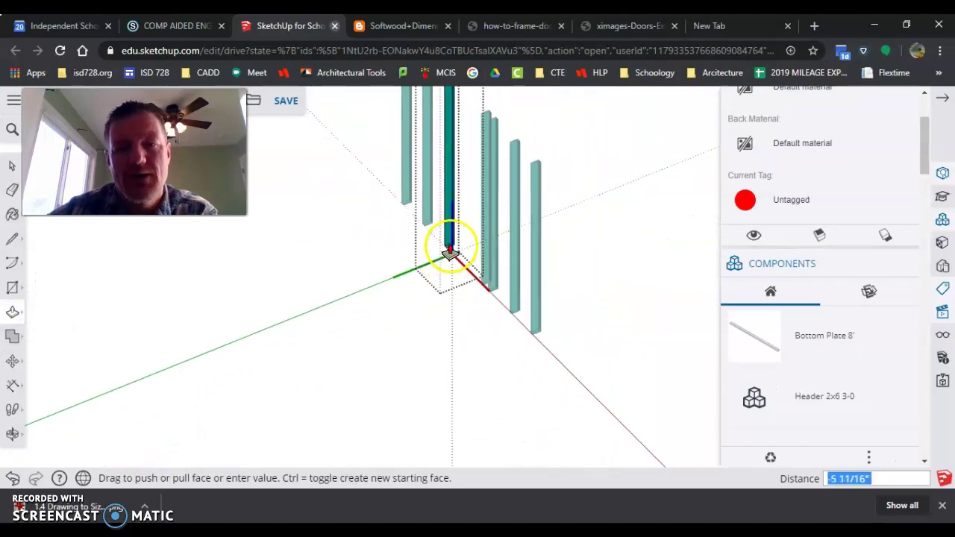
{"action": "left_click", "coordinate": [450, 254]}
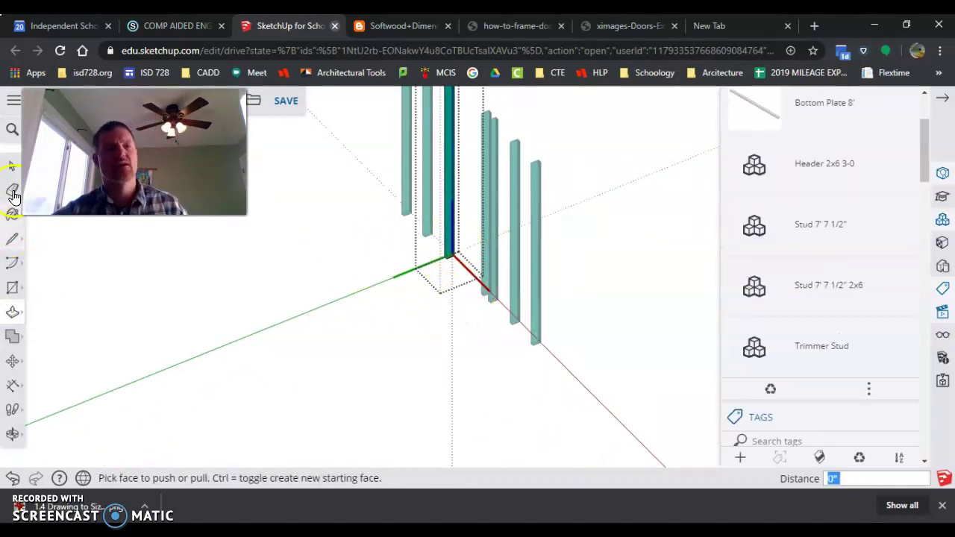
{"action": "left_click", "coordinate": [13, 160]}
{"action": "left_click", "coordinate": [300, 288]}
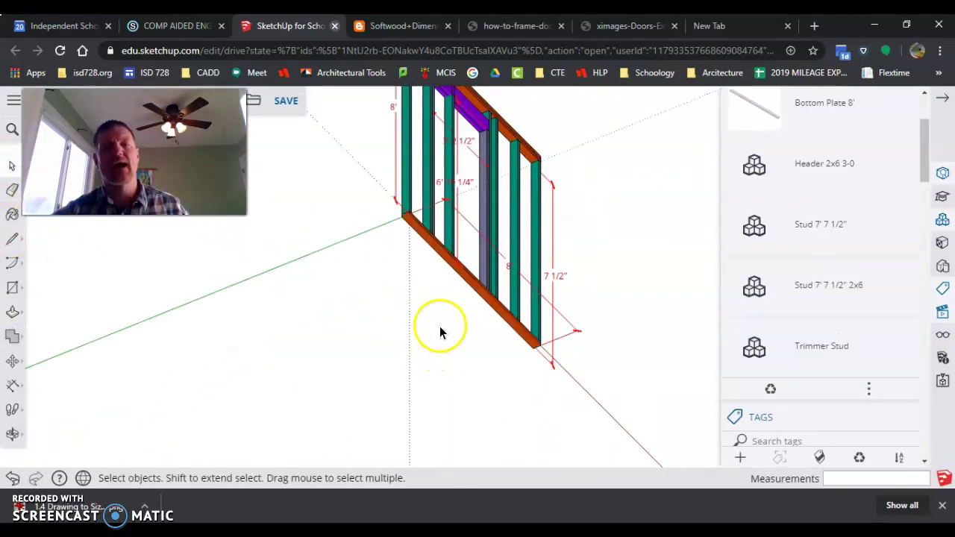
- Make the copied stud in the door opening a unique component, viewing the wall from the front
{"action": "middle_click_drag", "start_coordinate": [440, 327], "coordinate": [326, 505]}
{"action": "middle_click_drag", "start_coordinate": [473, 192], "coordinate": [391, 215]}
{"action": "scroll", "coordinate": [421, 108], "scroll_direction": "up", "scroll_amount": 3}
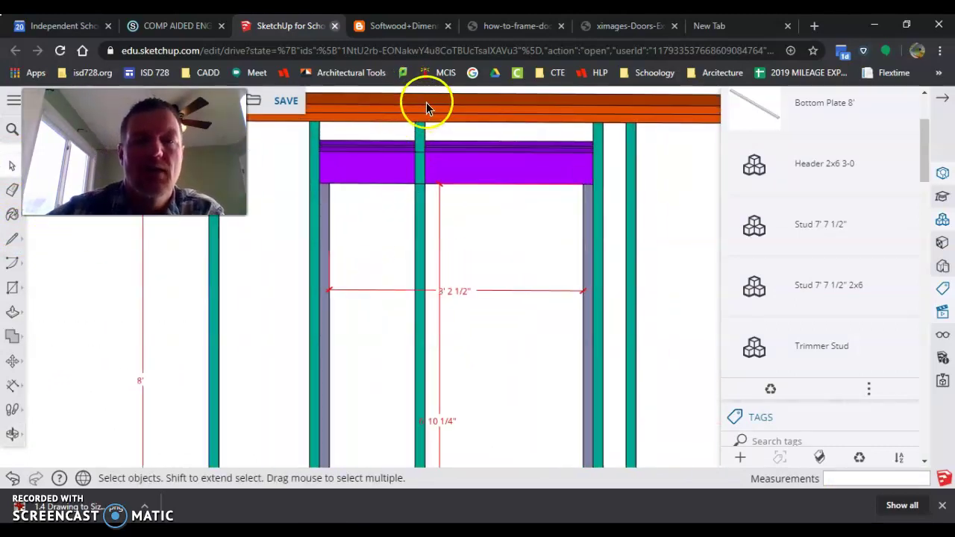
{"action": "left_click", "coordinate": [422, 145]}
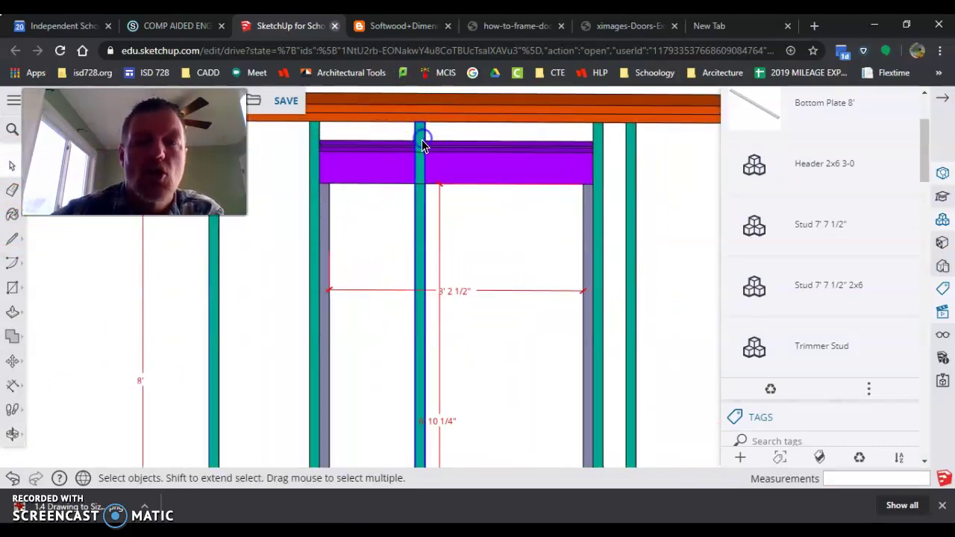
{"action": "right_click", "coordinate": [420, 250]}
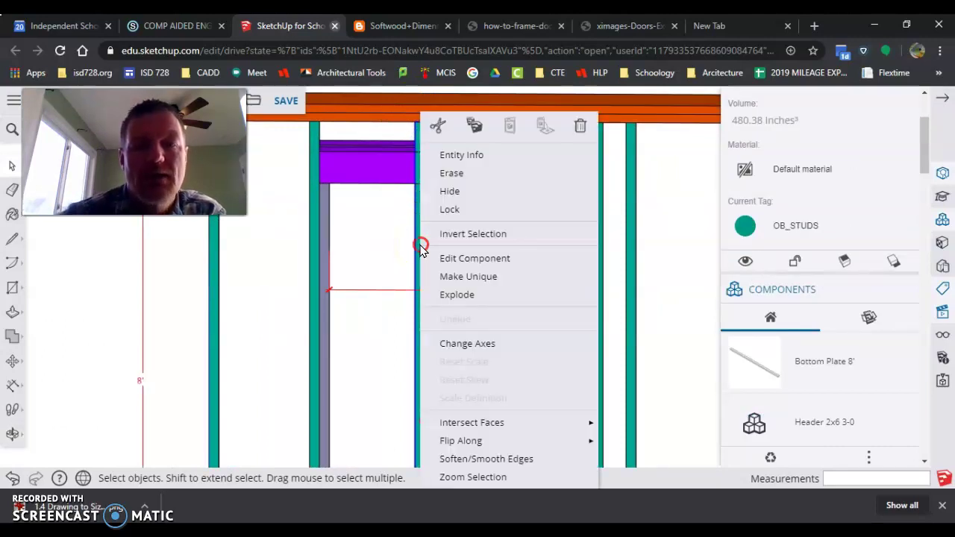
{"action": "left_click", "coordinate": [443, 278]}
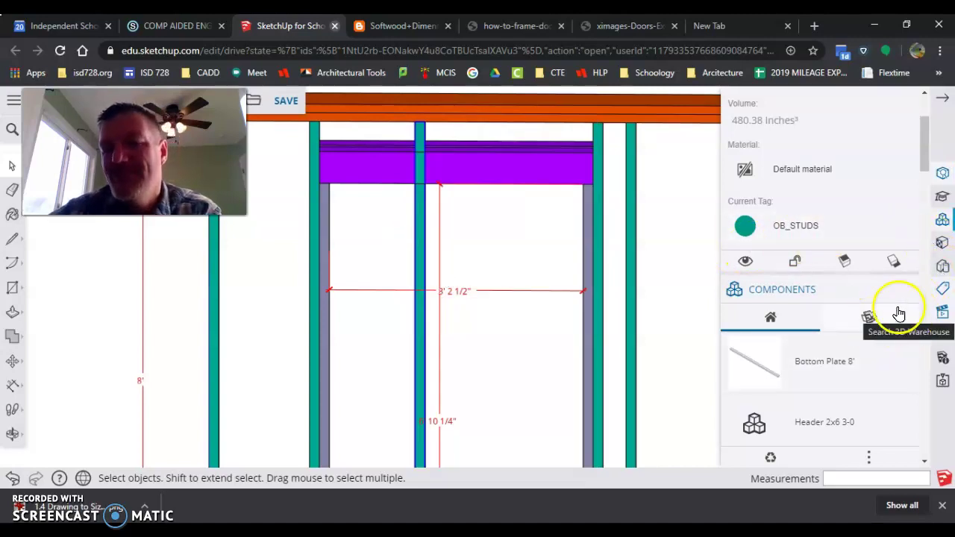
- Rename the definition of the unique stud component Stud 7' 7 1/2"#1 to "Cripple Stud"
{"action": "scroll", "coordinate": [898, 313], "scroll_direction": "down", "scroll_amount": 2}
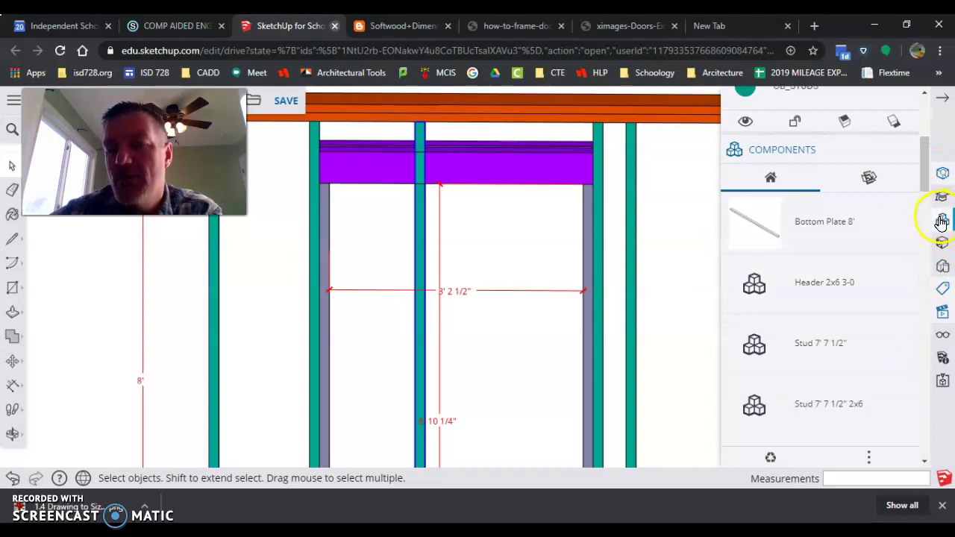
{"action": "scroll", "coordinate": [941, 221], "scroll_direction": "down", "scroll_amount": 1}
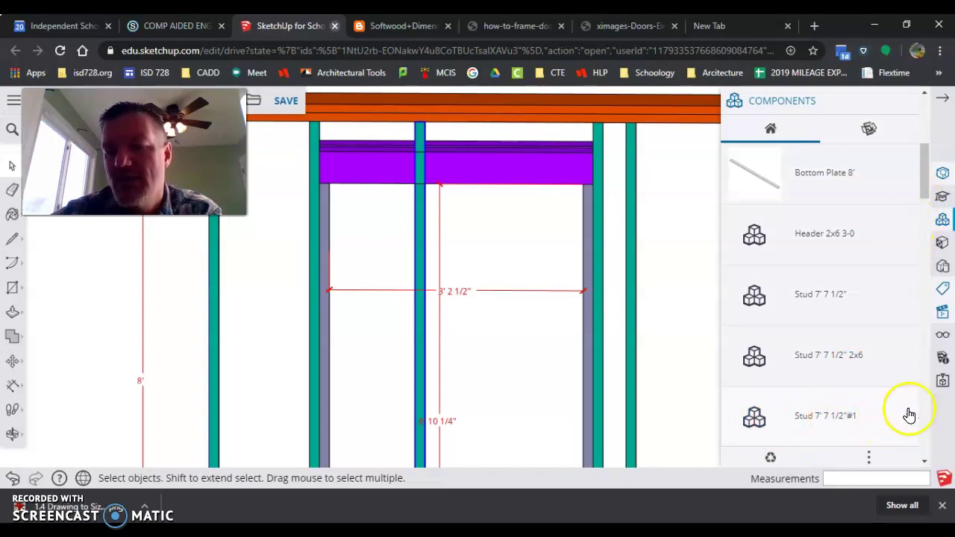
{"action": "left_click", "coordinate": [830, 415]}
{"action": "left_click_drag", "start_coordinate": [830, 422], "coordinate": [489, 304]}
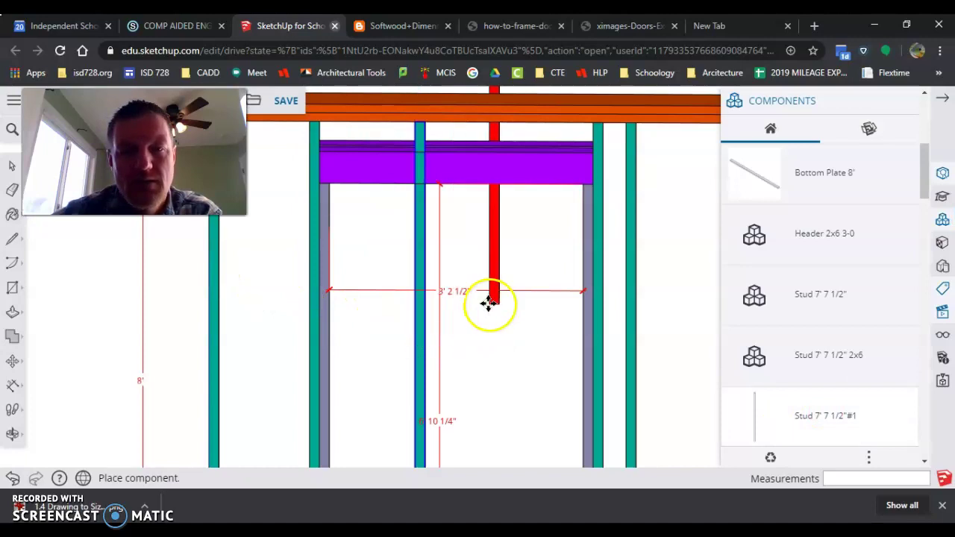
{"action": "key", "text": "Escape"}
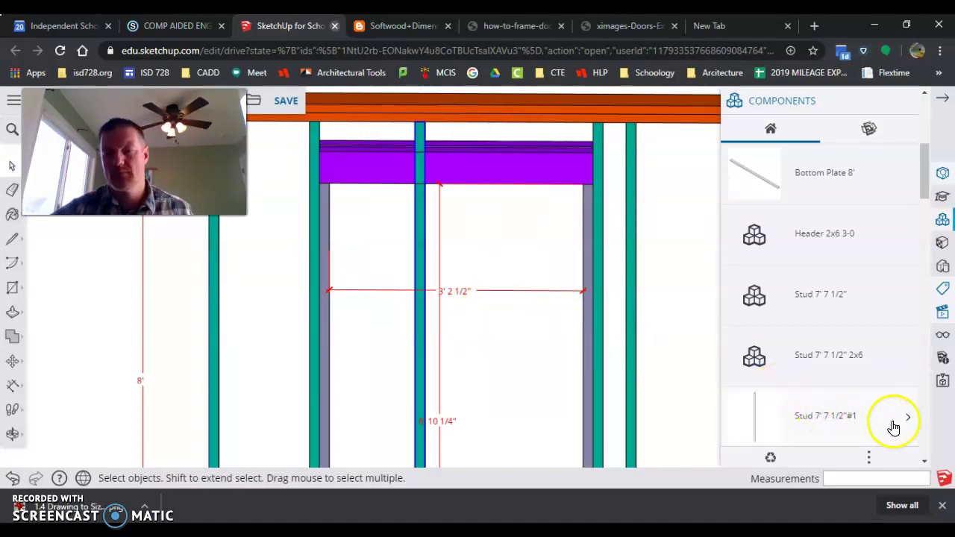
{"action": "left_click", "coordinate": [840, 435]}
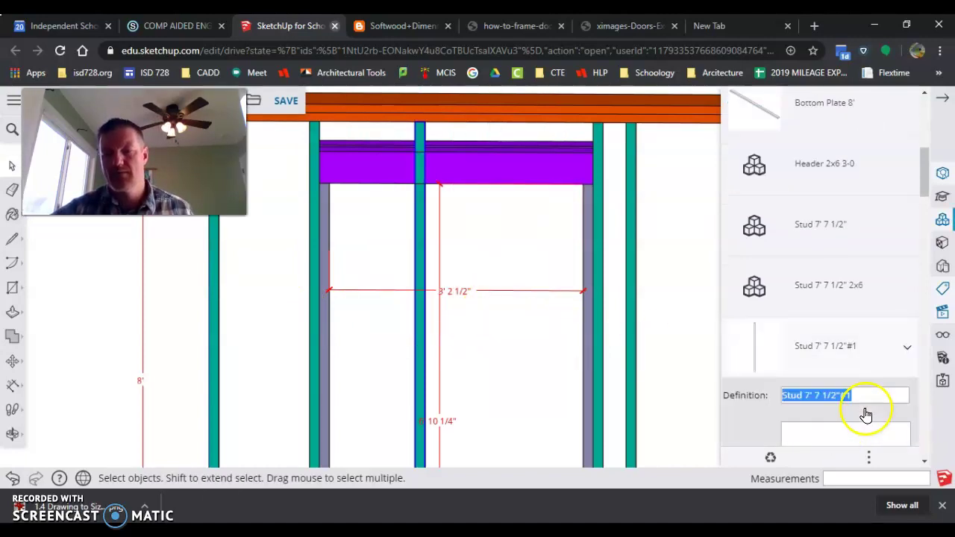
{"action": "scroll", "coordinate": [903, 277], "scroll_direction": "down", "scroll_amount": 1}
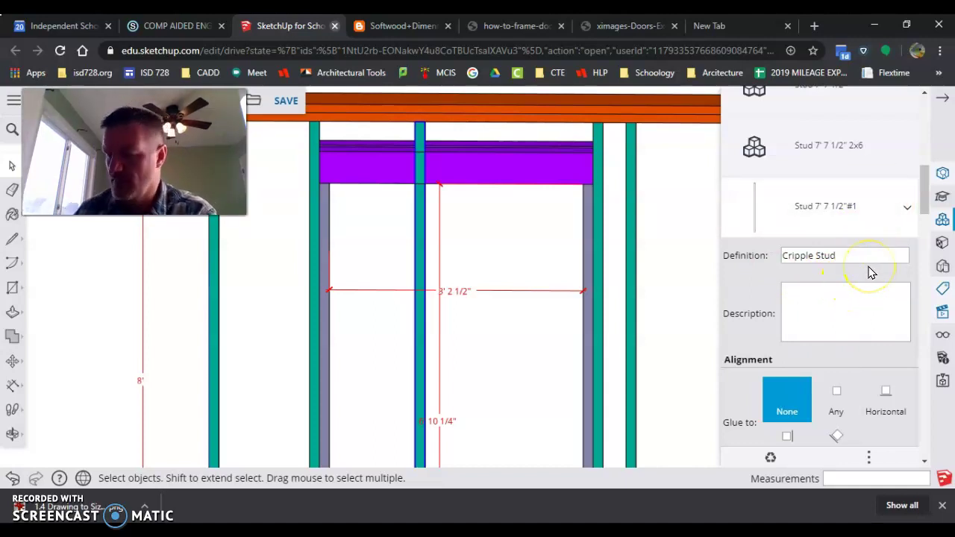
{"action": "key", "text": "Return"}
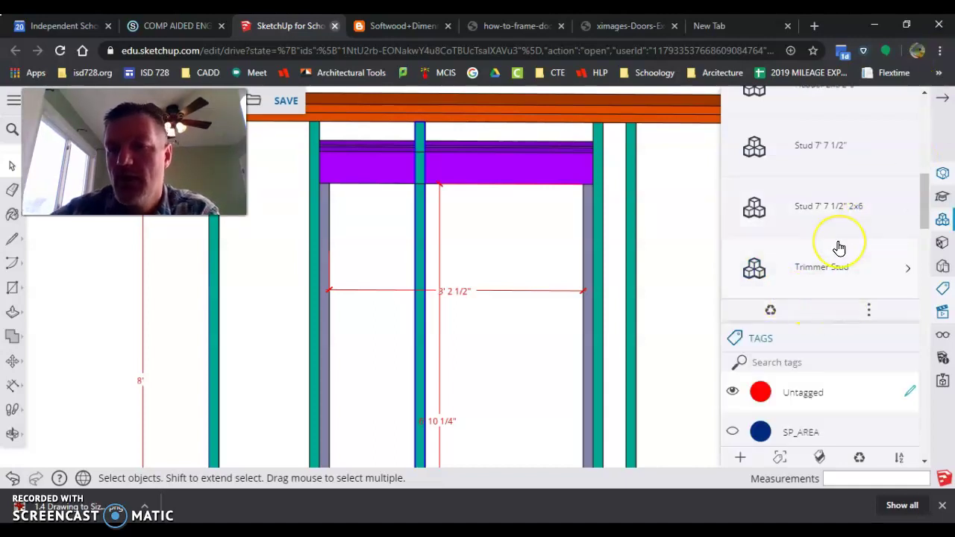
{"action": "scroll", "coordinate": [836, 250], "scroll_direction": "up", "scroll_amount": 2}
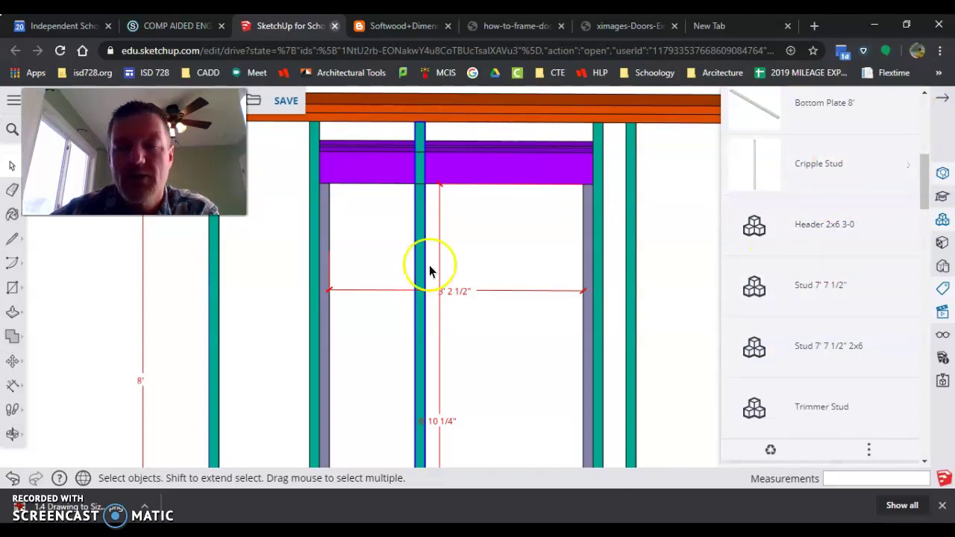
- Open the cripple stud component in the door opening to inspect its full length on its own, and leave it unedited
{"action": "middle_click_drag", "start_coordinate": [469, 224], "coordinate": [333, 227]}
{"action": "scroll", "coordinate": [333, 227], "scroll_direction": "down", "scroll_amount": 2}
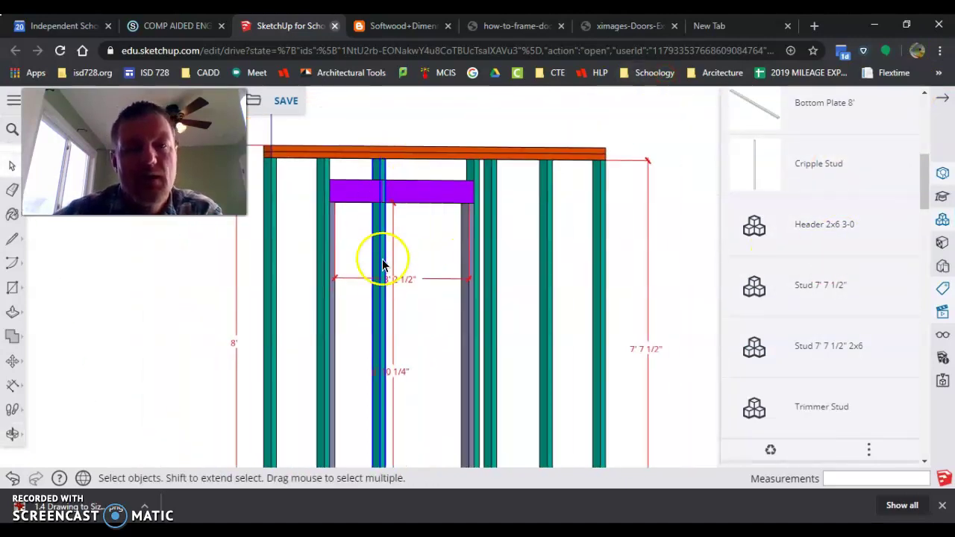
{"action": "double_click", "coordinate": [383, 246]}
{"action": "scroll", "coordinate": [383, 288], "scroll_direction": "down", "scroll_amount": 2}
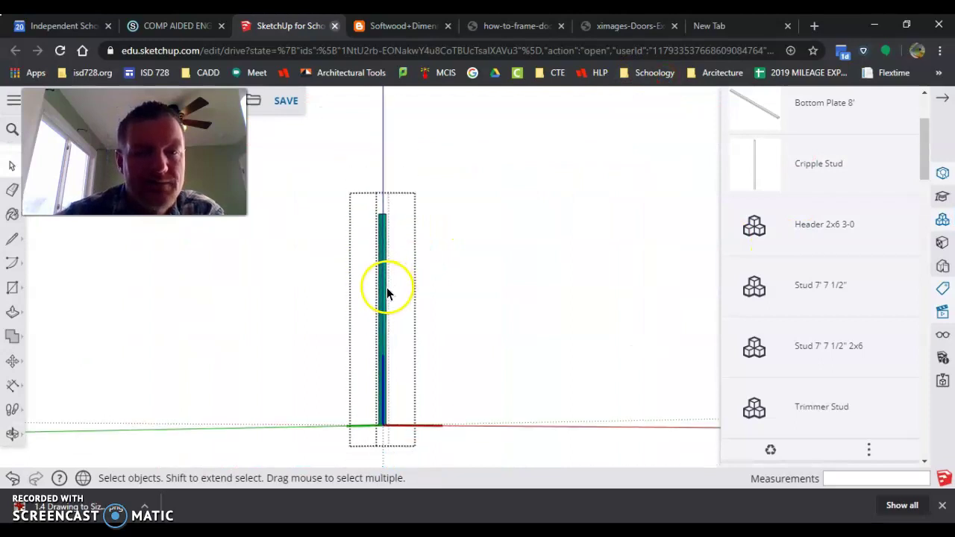
{"action": "scroll", "coordinate": [383, 431], "scroll_direction": "up", "scroll_amount": 3}
{"action": "scroll", "coordinate": [395, 431], "scroll_direction": "up", "scroll_amount": 2}
{"action": "scroll", "coordinate": [414, 437], "scroll_direction": "down", "scroll_amount": 3}
{"action": "left_click", "coordinate": [501, 302]}
{"action": "scroll", "coordinate": [357, 392], "scroll_direction": "down", "scroll_amount": 3}
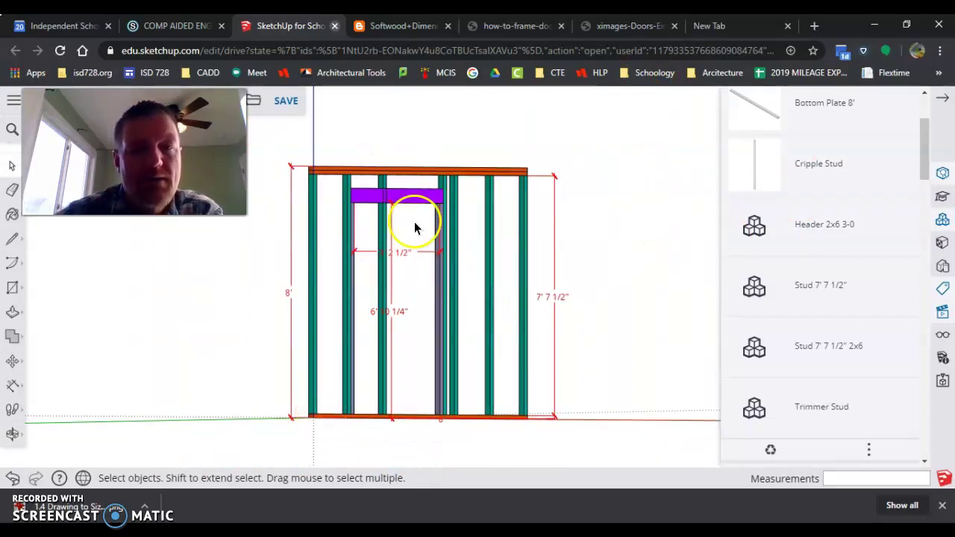
- Measure from the top plate's underside down to the header's top edge with the Tape Measure, leaving a horizontal guide there
{"action": "scroll", "coordinate": [367, 210], "scroll_direction": "up", "scroll_amount": 4}
{"action": "scroll", "coordinate": [422, 134], "scroll_direction": "up", "scroll_amount": 3}
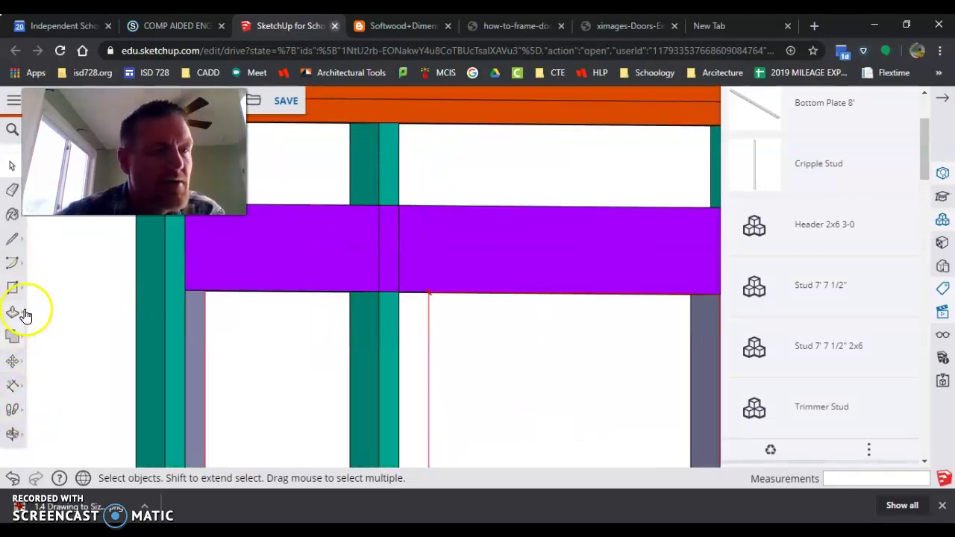
{"action": "left_click", "coordinate": [19, 384]}
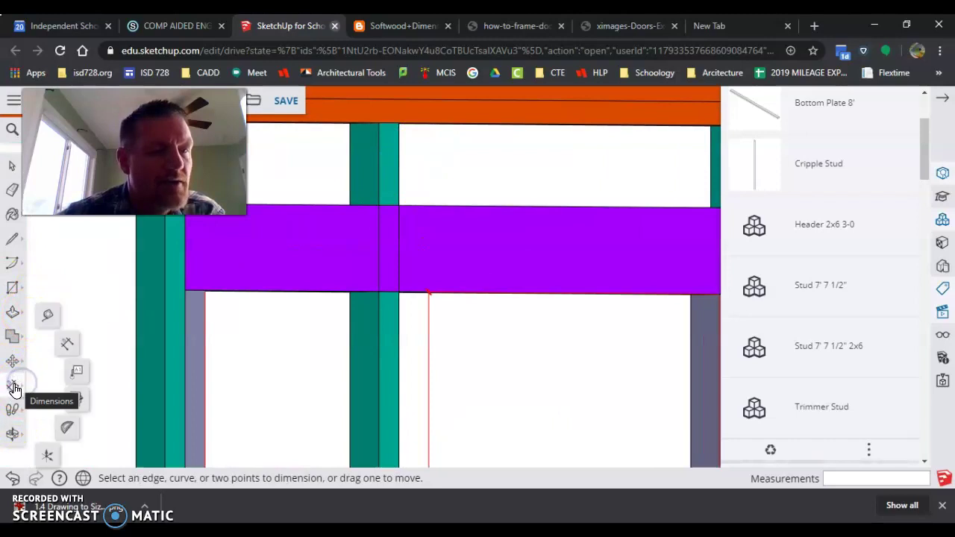
{"action": "left_click", "coordinate": [47, 315]}
{"action": "left_click", "coordinate": [399, 214]}
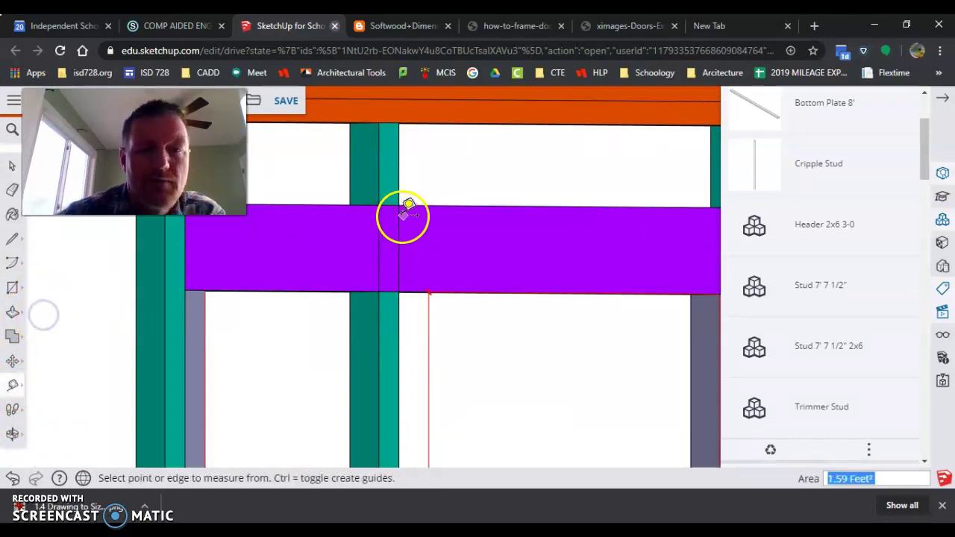
{"action": "left_click", "coordinate": [451, 122]}
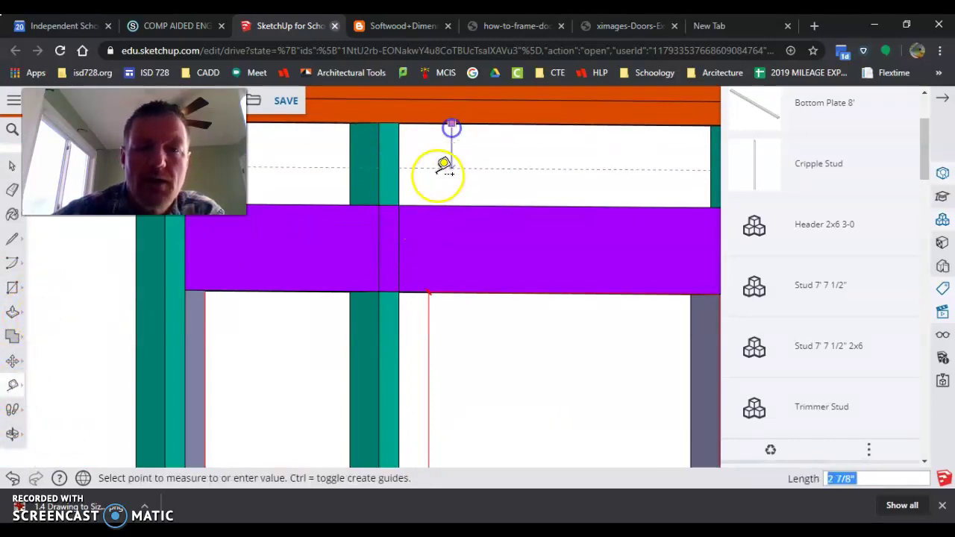
{"action": "left_click", "coordinate": [403, 203]}
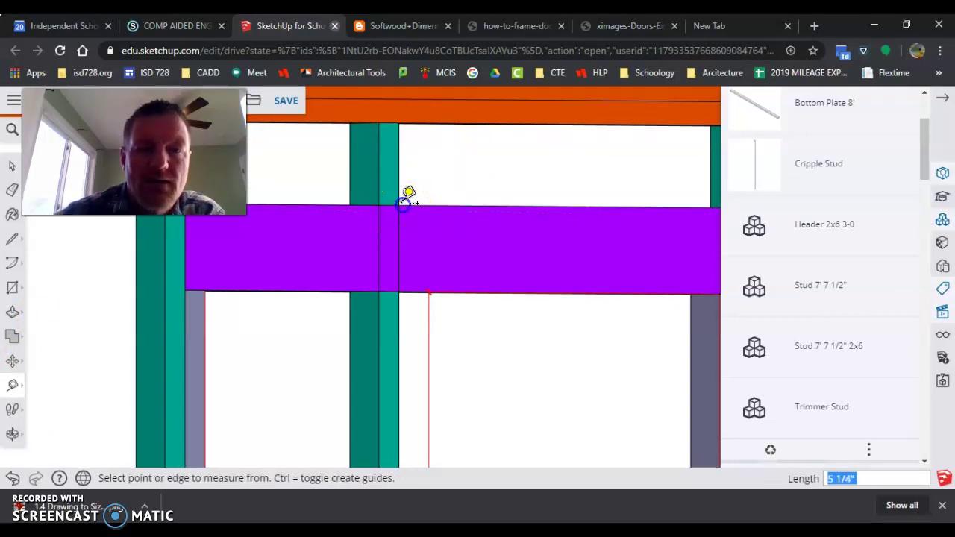
{"action": "scroll", "coordinate": [512, 351], "scroll_direction": "down", "scroll_amount": 5}
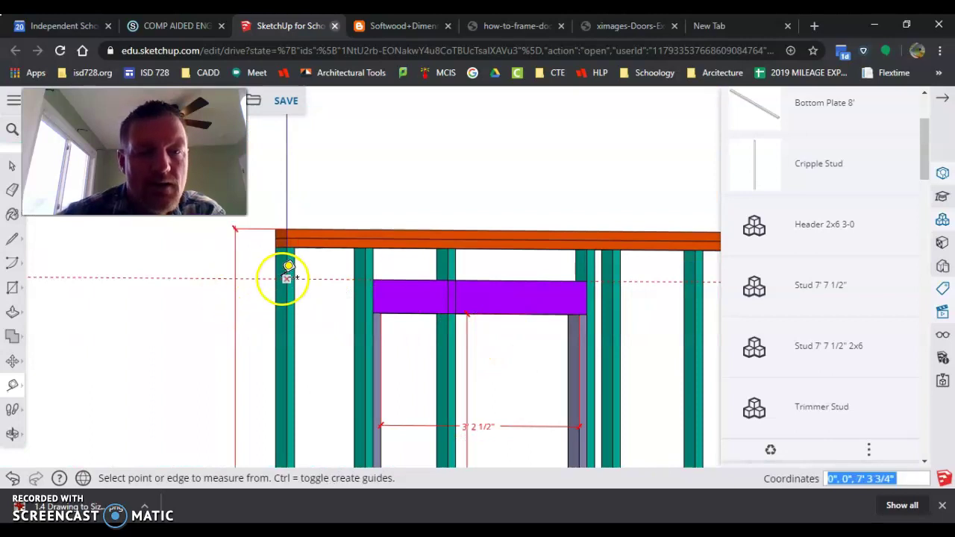
{"action": "scroll", "coordinate": [454, 214], "scroll_direction": "down", "scroll_amount": 1}
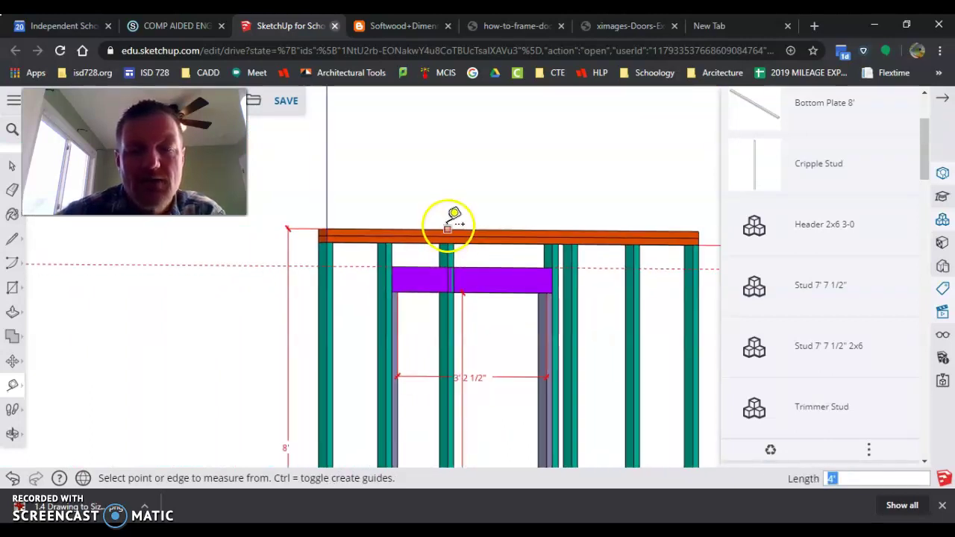
{"action": "scroll", "coordinate": [454, 214], "scroll_direction": "down", "scroll_amount": 1}
{"action": "left_click", "coordinate": [12, 170]}
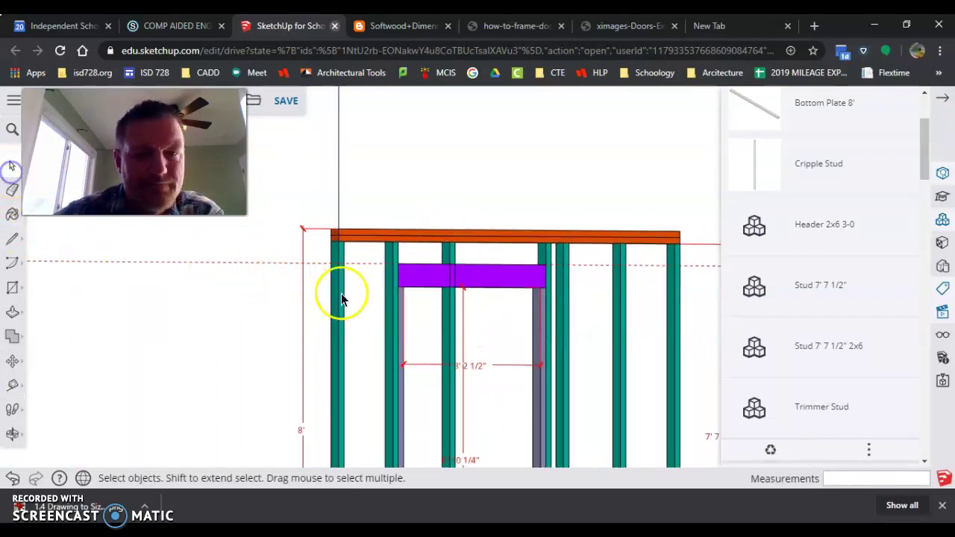
{"action": "double_click", "coordinate": [452, 316]}
{"action": "scroll", "coordinate": [437, 288], "scroll_direction": "up", "scroll_amount": 4}
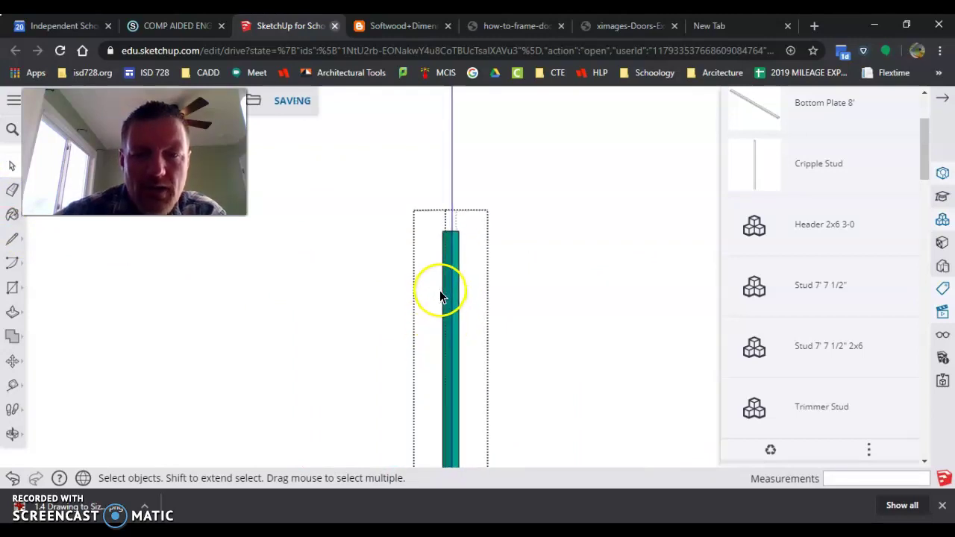
{"action": "scroll", "coordinate": [456, 283], "scroll_direction": "down", "scroll_amount": 4}
{"action": "left_click", "coordinate": [512, 277]}
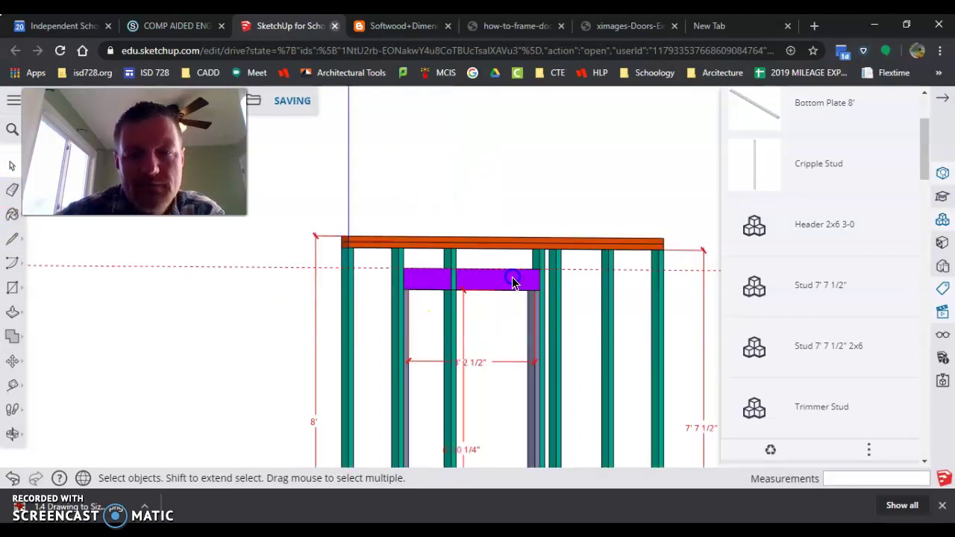
- Change the tag of the cripple stud in the door opening to Untagged
{"action": "scroll", "coordinate": [490, 257], "scroll_direction": "up", "scroll_amount": 3}
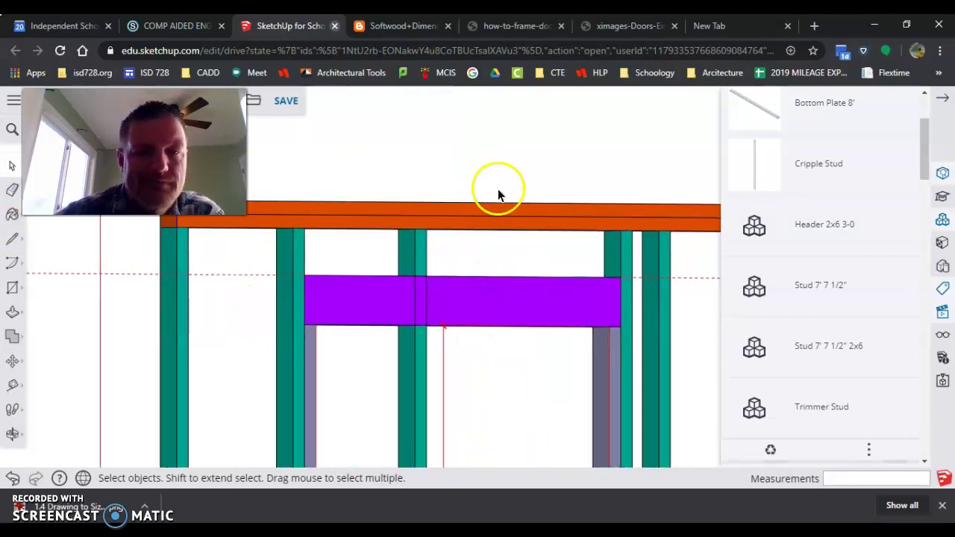
{"action": "left_click", "coordinate": [422, 251]}
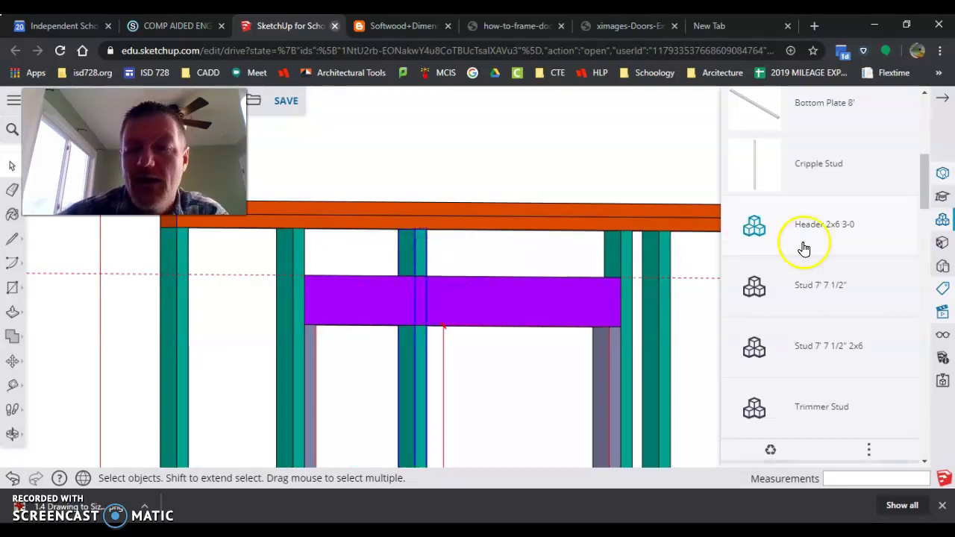
{"action": "left_click", "coordinate": [938, 170]}
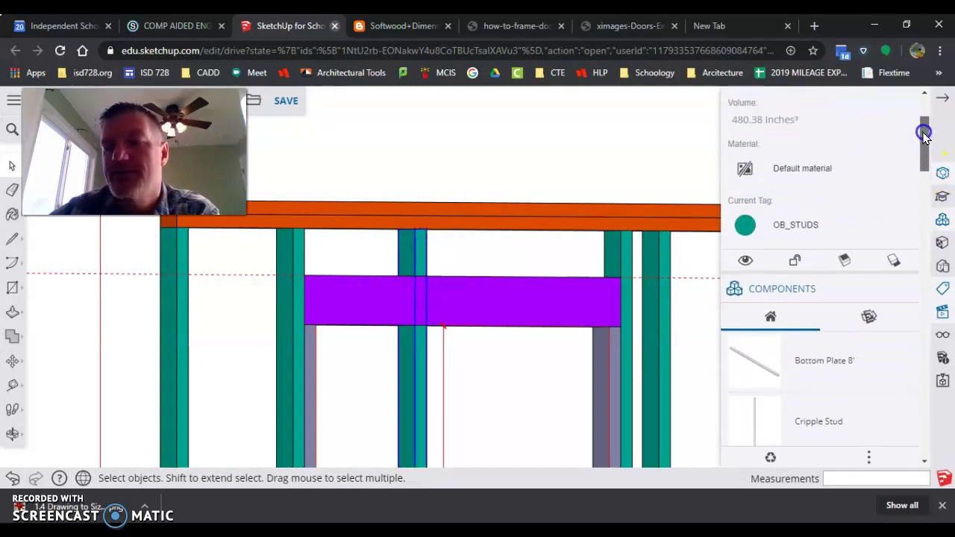
{"action": "left_click", "coordinate": [807, 224]}
{"action": "left_click", "coordinate": [817, 198]}
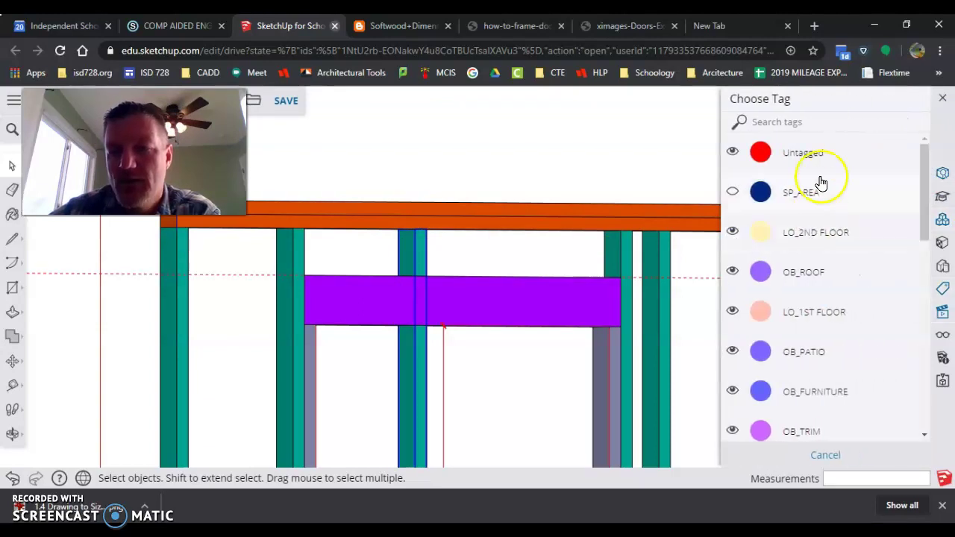
{"action": "left_click", "coordinate": [815, 152]}
{"action": "left_click", "coordinate": [473, 132]}
{"action": "scroll", "coordinate": [458, 164], "scroll_direction": "down", "scroll_amount": 2}
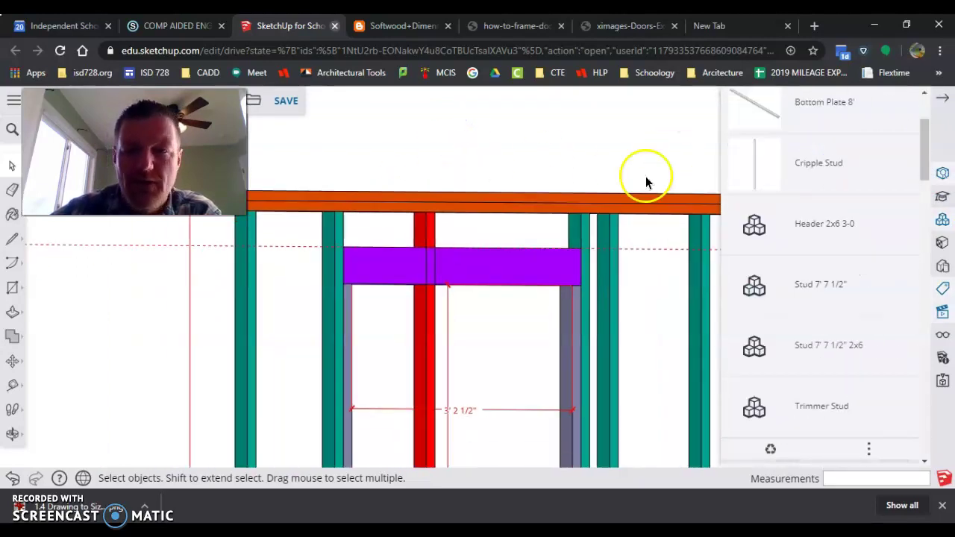
{"action": "double_click", "coordinate": [423, 340]}
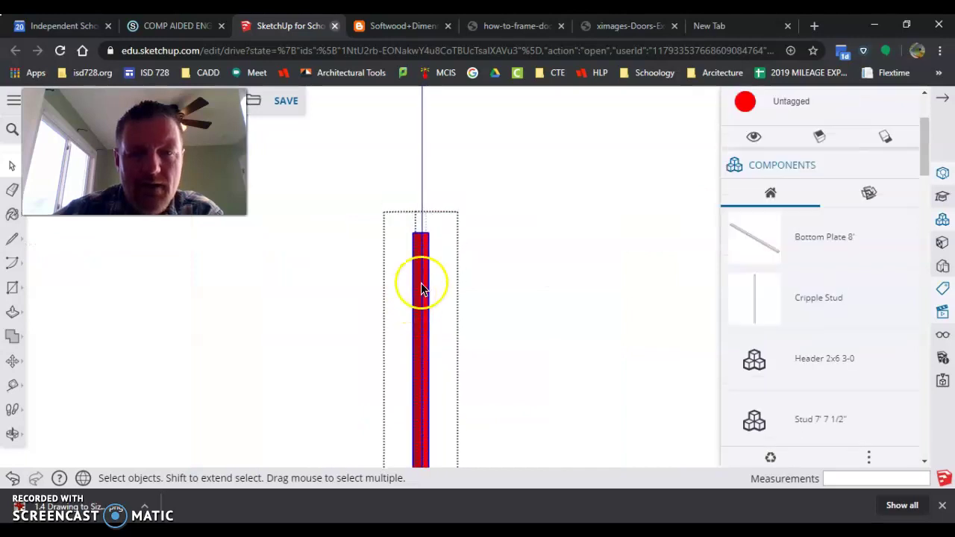
{"action": "left_click", "coordinate": [530, 220]}
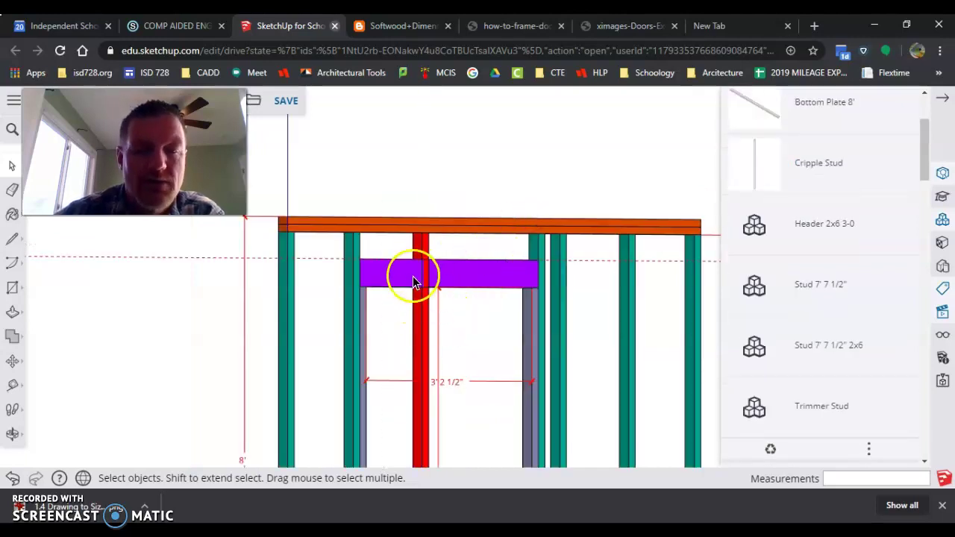
- Measure the cripple stud's exposed length between the top plate's underside and the header's top edge
{"action": "scroll", "coordinate": [423, 266], "scroll_direction": "up", "scroll_amount": 5}
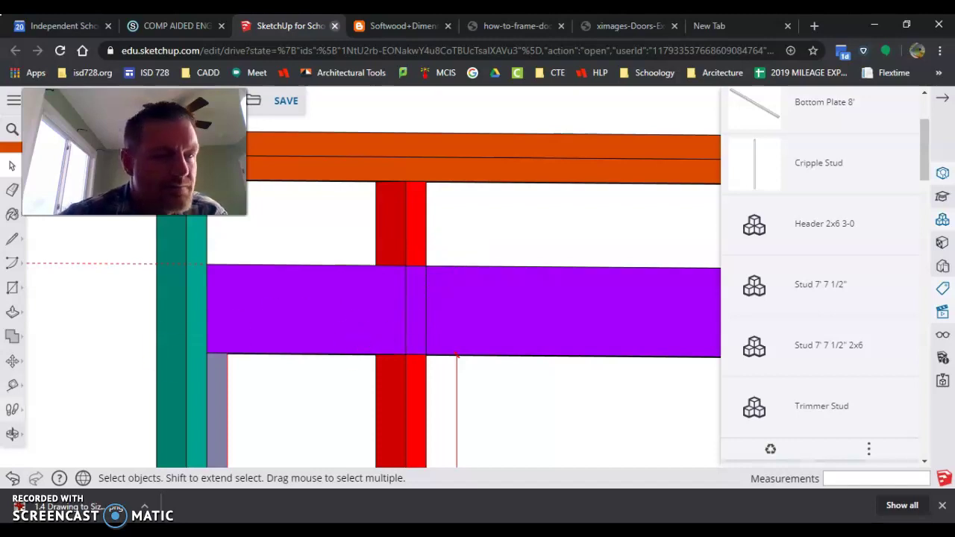
{"action": "left_click", "coordinate": [9, 386]}
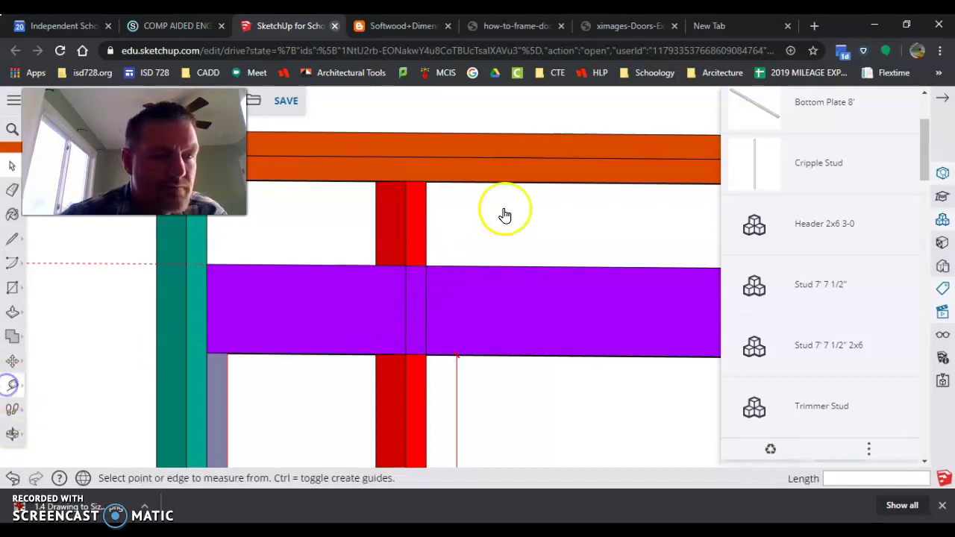
{"action": "left_click", "coordinate": [419, 180]}
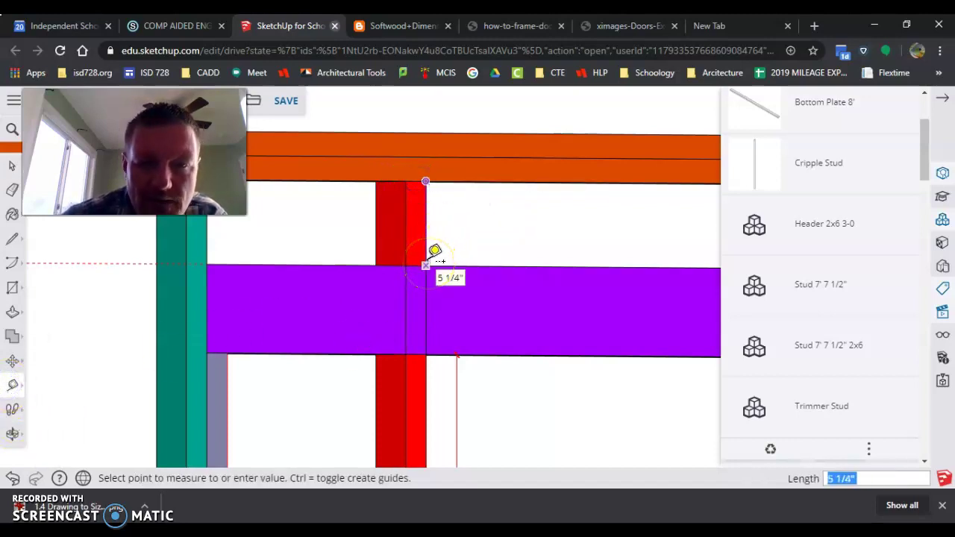
{"action": "scroll", "coordinate": [434, 251], "scroll_direction": "down", "scroll_amount": 5}
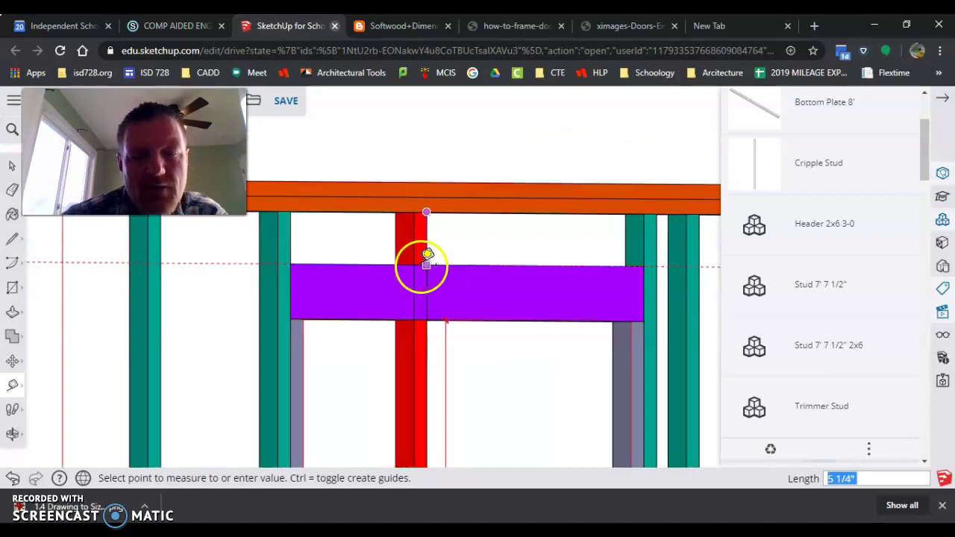
{"action": "left_click", "coordinate": [413, 306]}
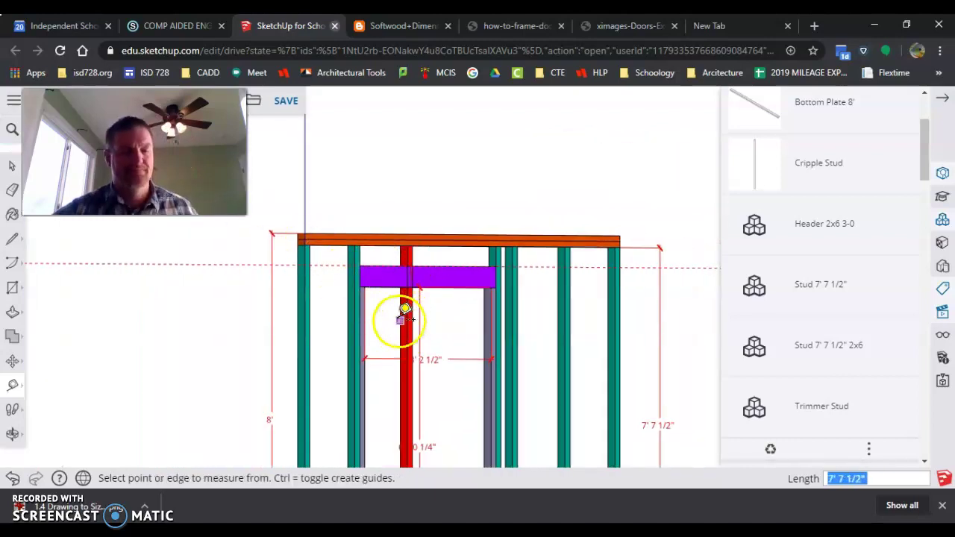
- Erase the horizontal guide running along the header's top edge
{"action": "left_click", "coordinate": [12, 189]}
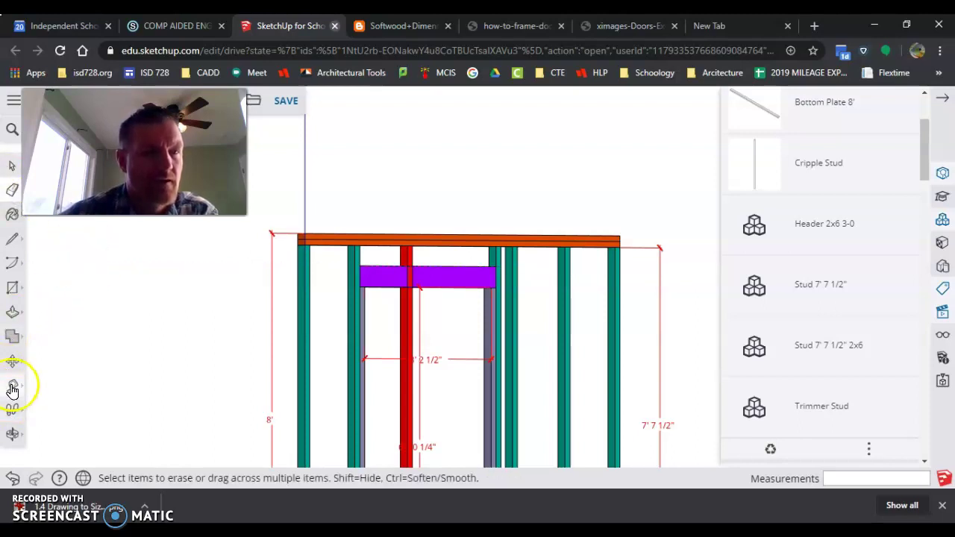
{"action": "left_click", "coordinate": [12, 165]}
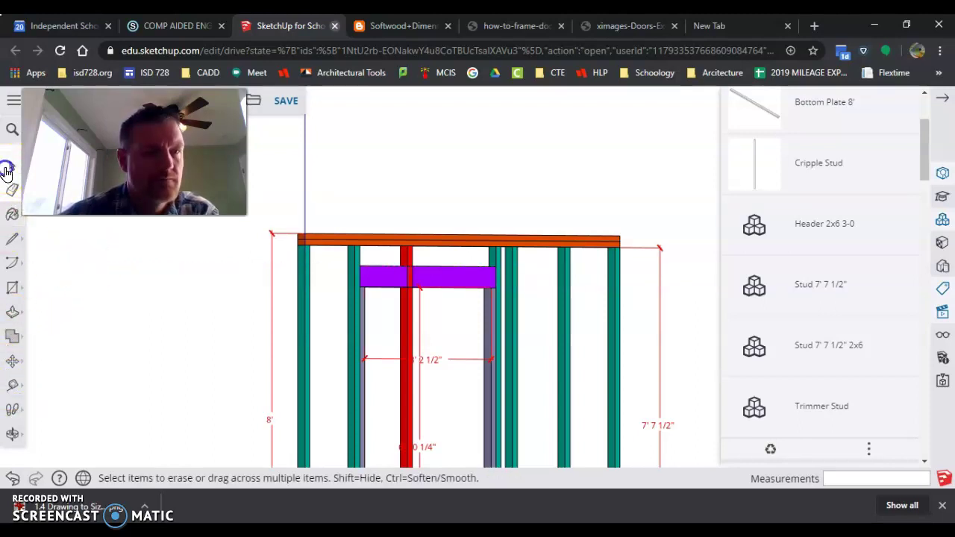
- Open the cripple stud in the door opening for editing
{"action": "double_click", "coordinate": [405, 342]}
{"action": "scroll", "coordinate": [396, 253], "scroll_direction": "up", "scroll_amount": 3}
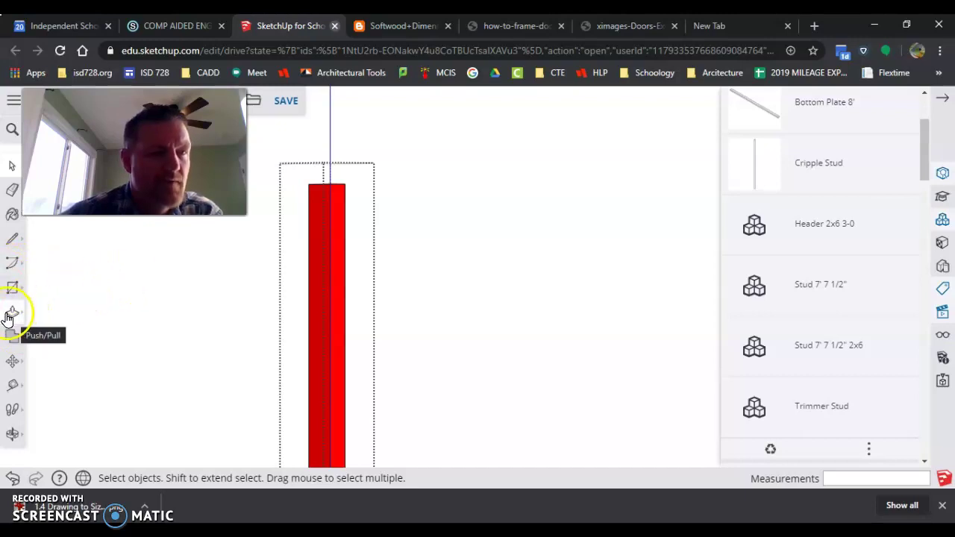
{"action": "middle_click_drag", "start_coordinate": [232, 272], "coordinate": [302, 455]}
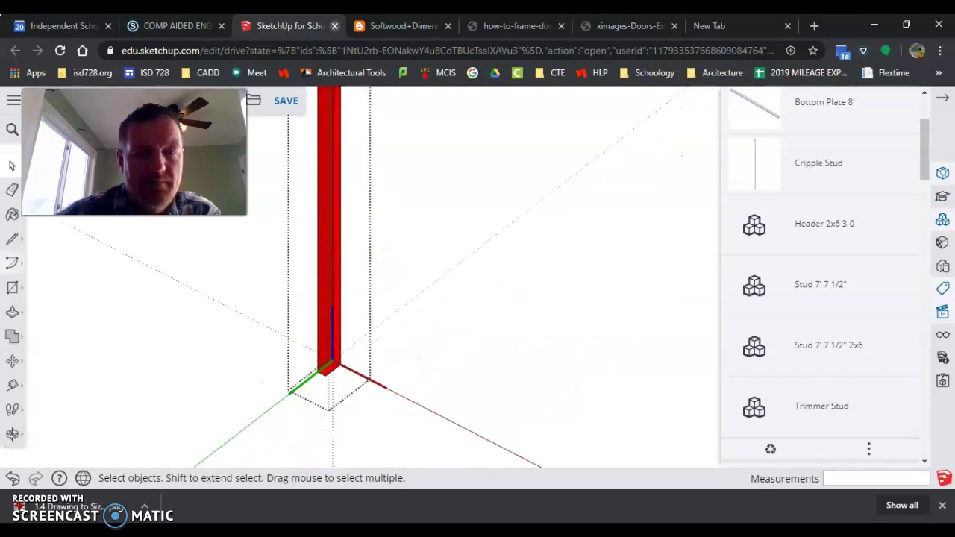
- Try to push the cripple stud's bottom face up 7' 7 1/2" to its top end
{"action": "left_click", "coordinate": [12, 312]}
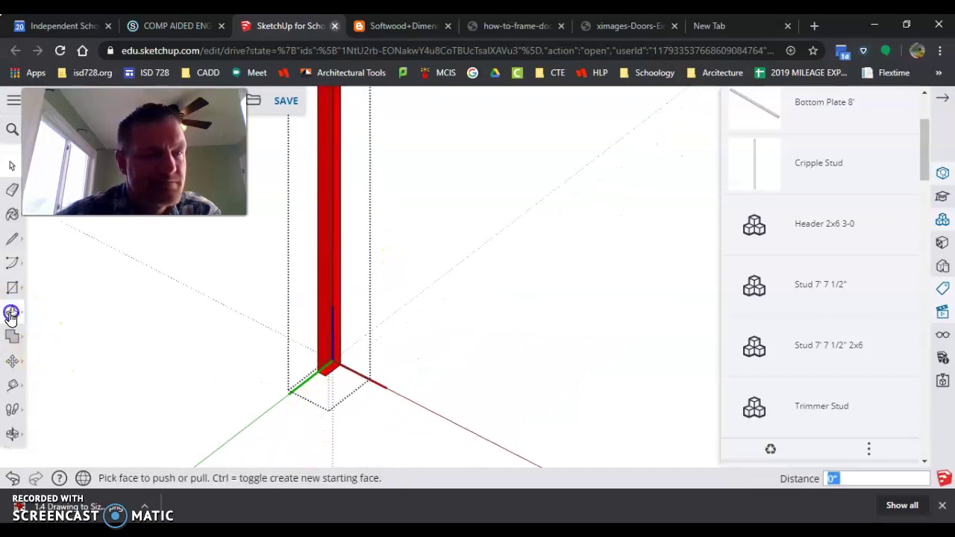
{"action": "left_click", "coordinate": [328, 376]}
{"action": "scroll", "coordinate": [328, 374], "scroll_direction": "down", "scroll_amount": 4}
{"action": "scroll", "coordinate": [348, 343], "scroll_direction": "up", "scroll_amount": 4}
{"action": "scroll", "coordinate": [328, 239], "scroll_direction": "down", "scroll_amount": 3}
{"action": "scroll", "coordinate": [310, 232], "scroll_direction": "up", "scroll_amount": 4}
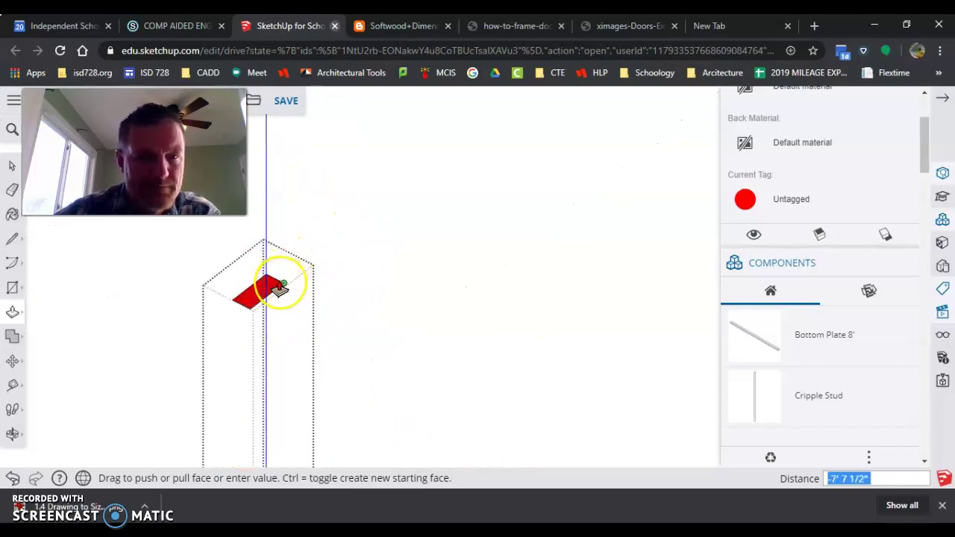
{"action": "left_click", "coordinate": [280, 289]}
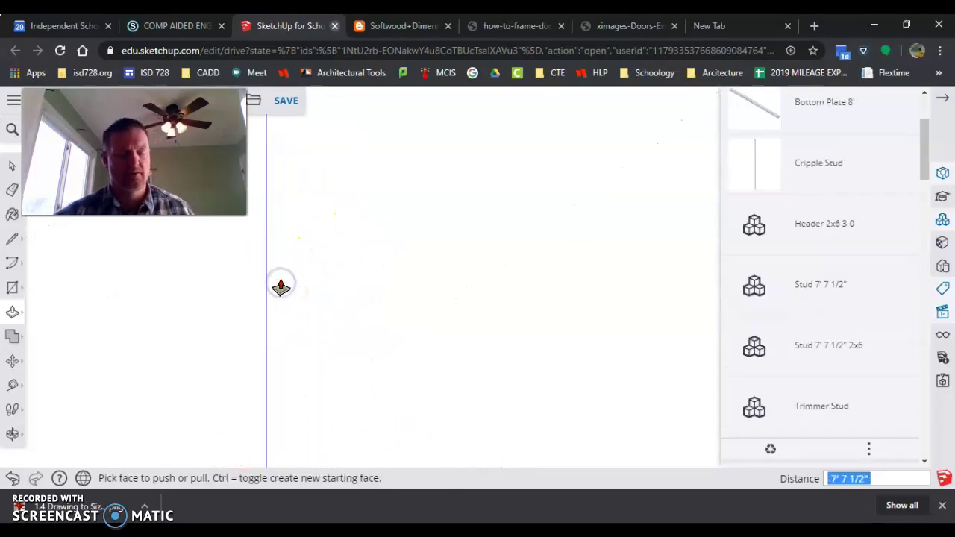
{"action": "scroll", "coordinate": [284, 282], "scroll_direction": "down", "scroll_amount": 6}
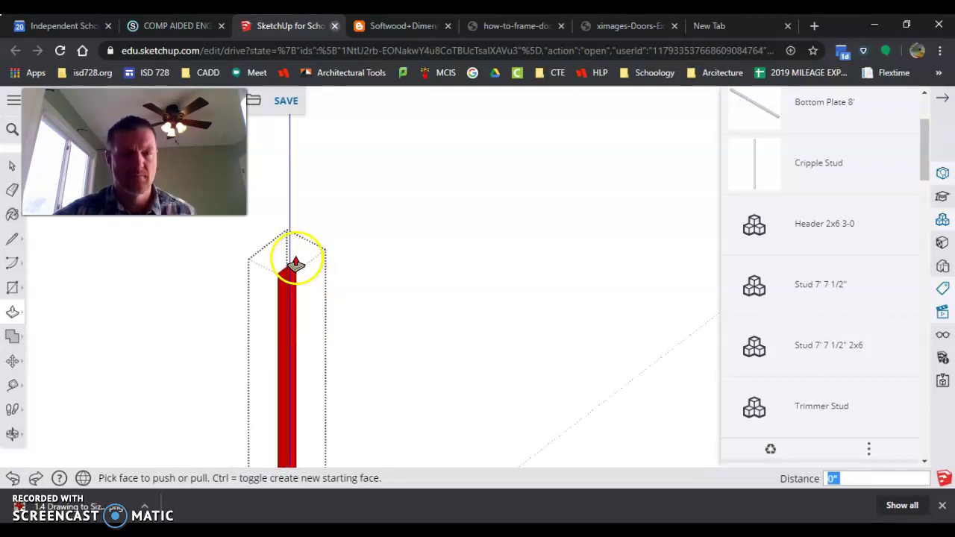
- Try to push a new face from the cripple stud's bottom end up about 7' 3 9/16"
{"action": "scroll", "coordinate": [294, 387], "scroll_direction": "up", "scroll_amount": 5}
{"action": "left_click", "coordinate": [283, 352]}
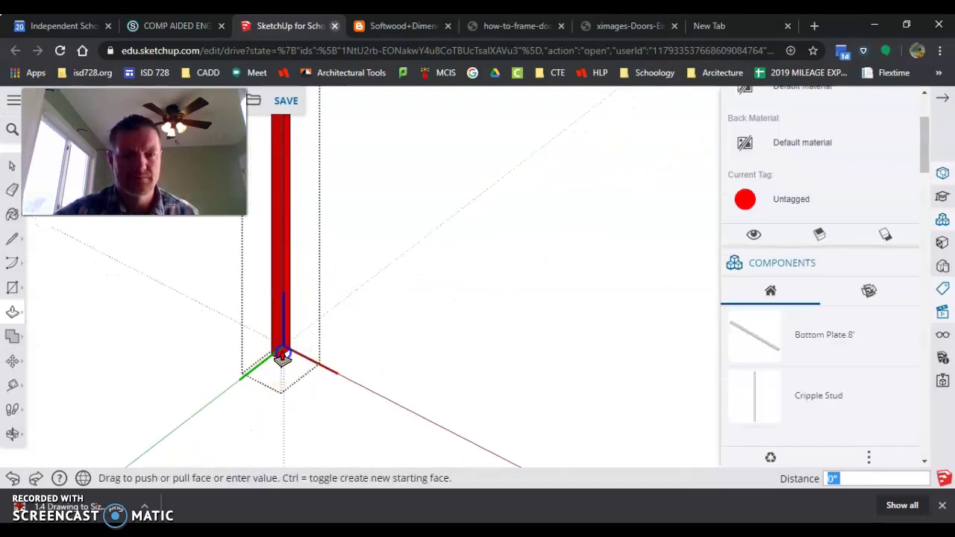
{"action": "scroll", "coordinate": [283, 352], "scroll_direction": "down", "scroll_amount": 3}
{"action": "scroll", "coordinate": [276, 223], "scroll_direction": "up", "scroll_amount": 3}
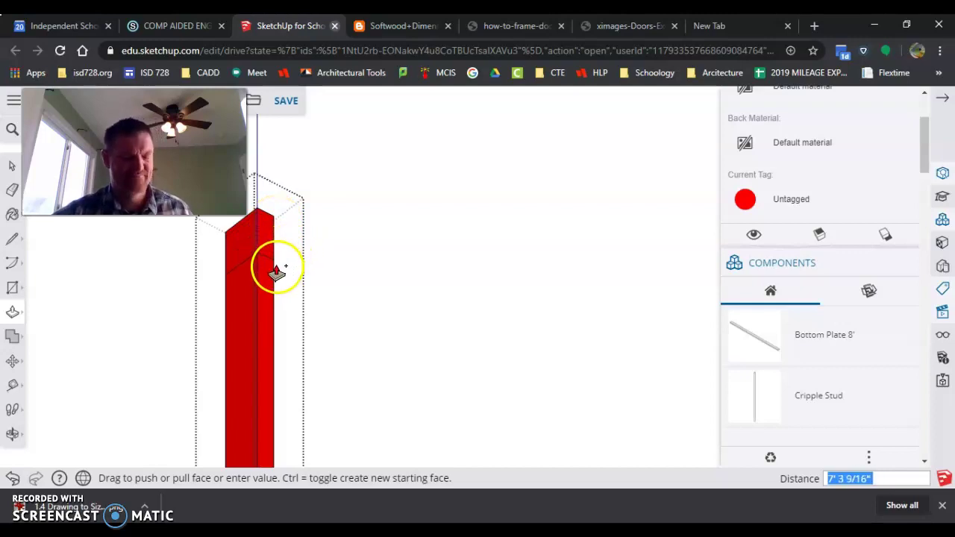
{"action": "left_click", "coordinate": [277, 270]}
- Push a new starting face 5 1/4" down from the cripple stud's top face, keeping the original top in place
{"action": "middle_click_drag", "start_coordinate": [288, 264], "coordinate": [302, 424]}
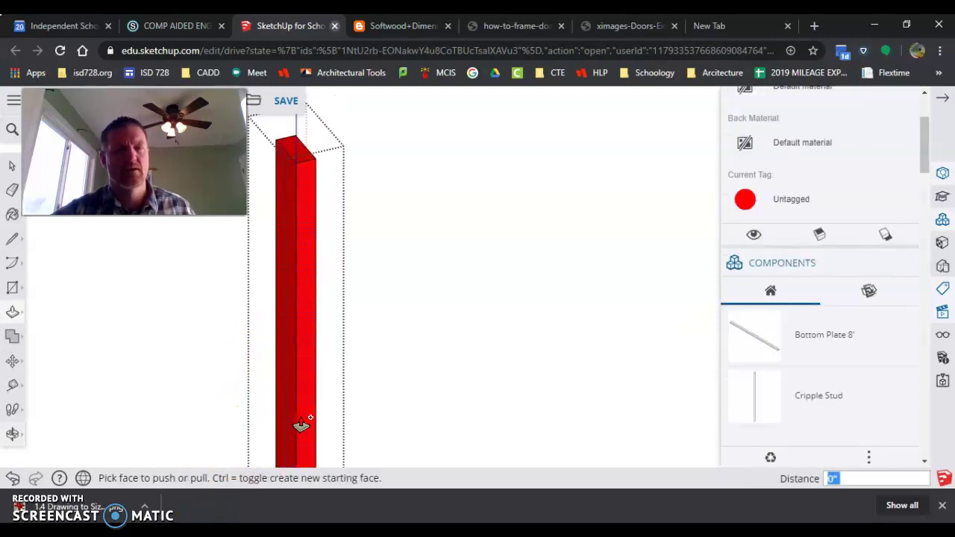
{"action": "scroll", "coordinate": [309, 196], "scroll_direction": "up", "scroll_amount": 2}
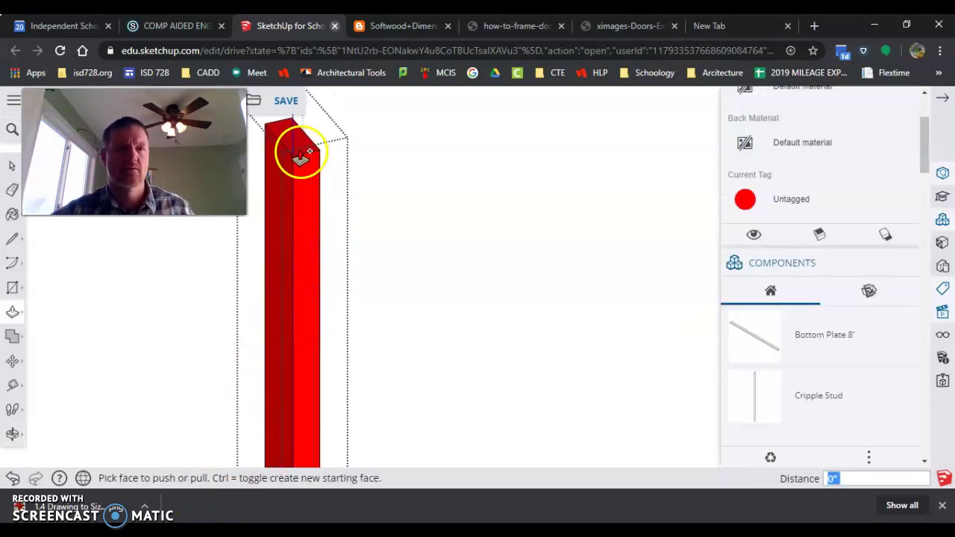
{"action": "left_click", "coordinate": [301, 147]}
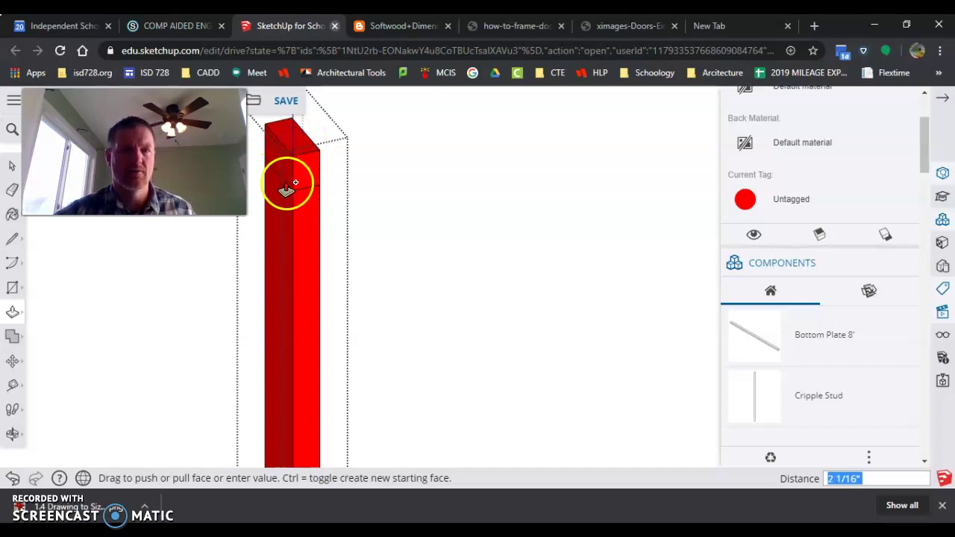
{"action": "left_click", "coordinate": [297, 228]}
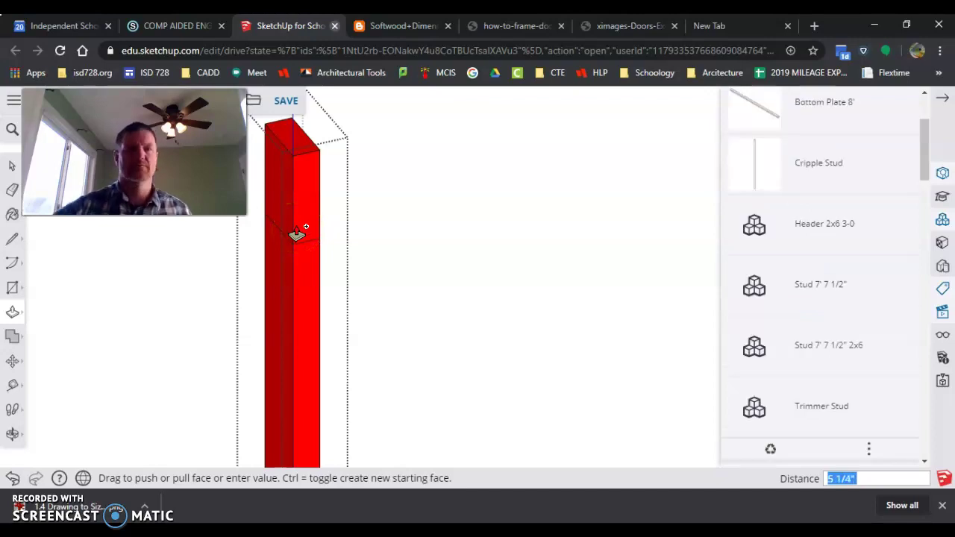
- Push the cripple stud's bottom face up 7' 2 1/4" to the dividing edge near its top, and finish editing the component
{"action": "scroll", "coordinate": [363, 219], "scroll_direction": "down", "scroll_amount": 4}
{"action": "middle_click_drag", "start_coordinate": [363, 264], "coordinate": [395, 182]}
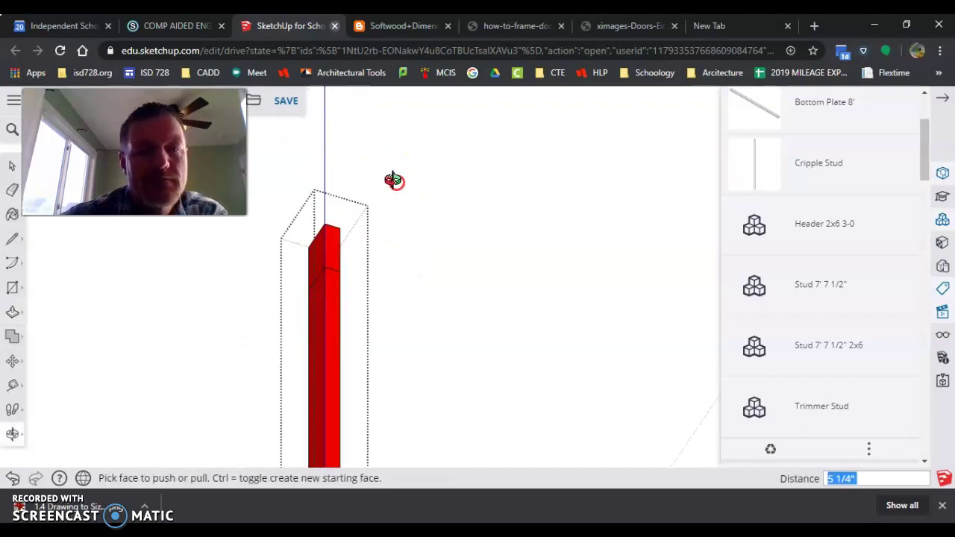
{"action": "scroll", "coordinate": [371, 225], "scroll_direction": "down", "scroll_amount": 5}
{"action": "scroll", "coordinate": [361, 428], "scroll_direction": "up", "scroll_amount": 3}
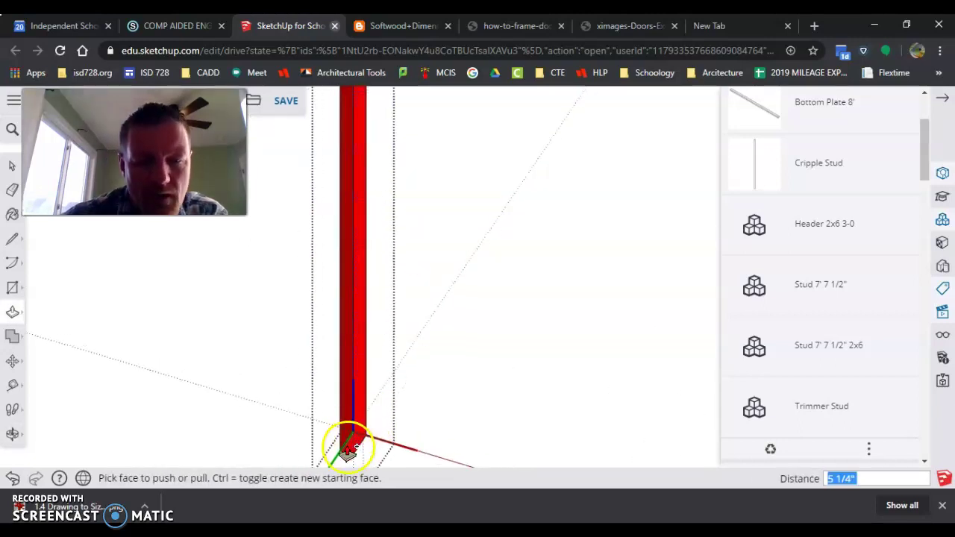
{"action": "left_click", "coordinate": [348, 444]}
{"action": "scroll", "coordinate": [356, 255], "scroll_direction": "up", "scroll_amount": 5}
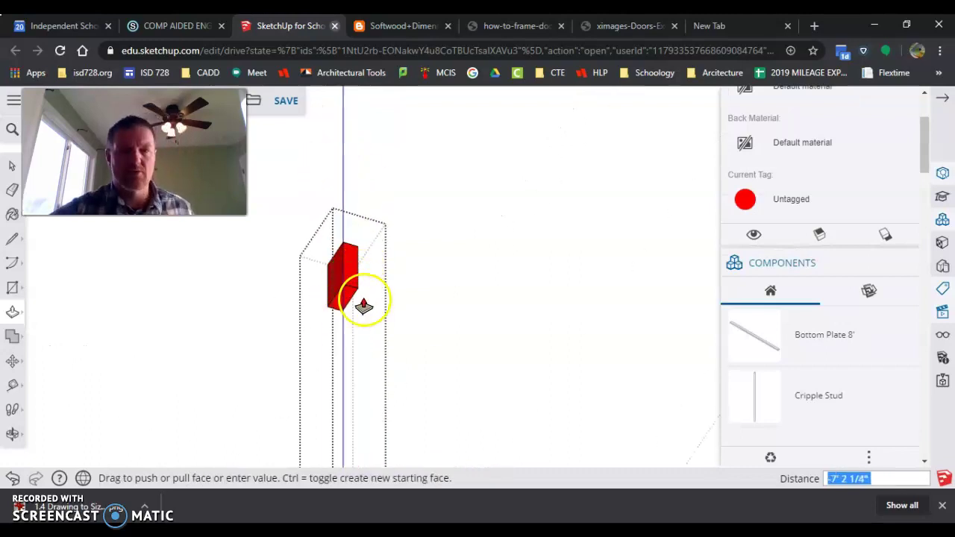
{"action": "left_click", "coordinate": [358, 289]}
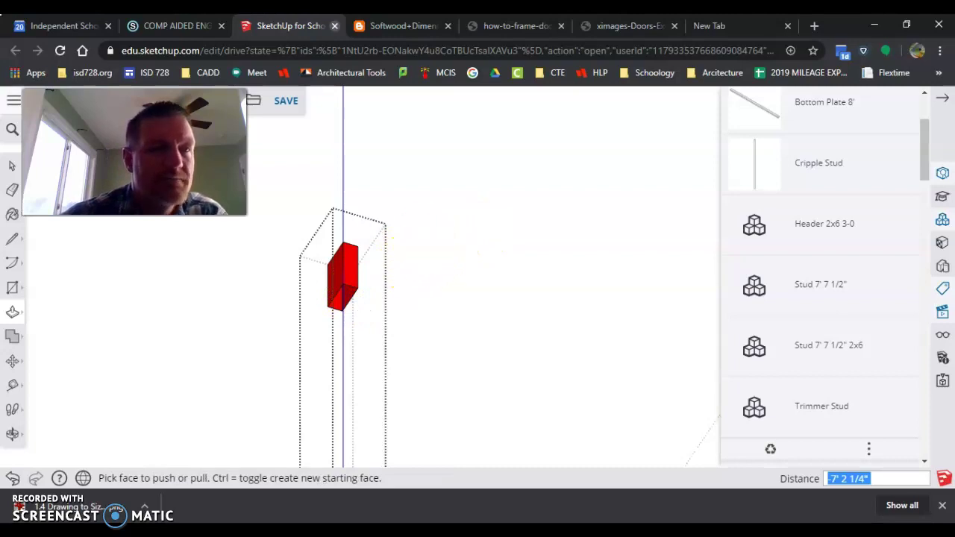
{"action": "left_click", "coordinate": [10, 162]}
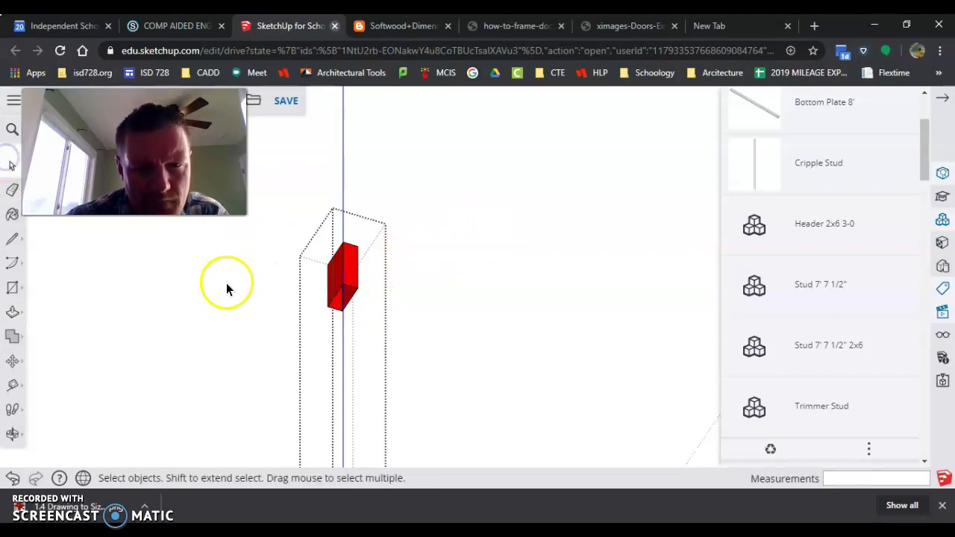
{"action": "left_click", "coordinate": [226, 283]}
- Assign the OB_STUDS tag to the shortened cripple stud above the header
{"action": "middle_click_drag", "start_coordinate": [362, 170], "coordinate": [448, 221]}
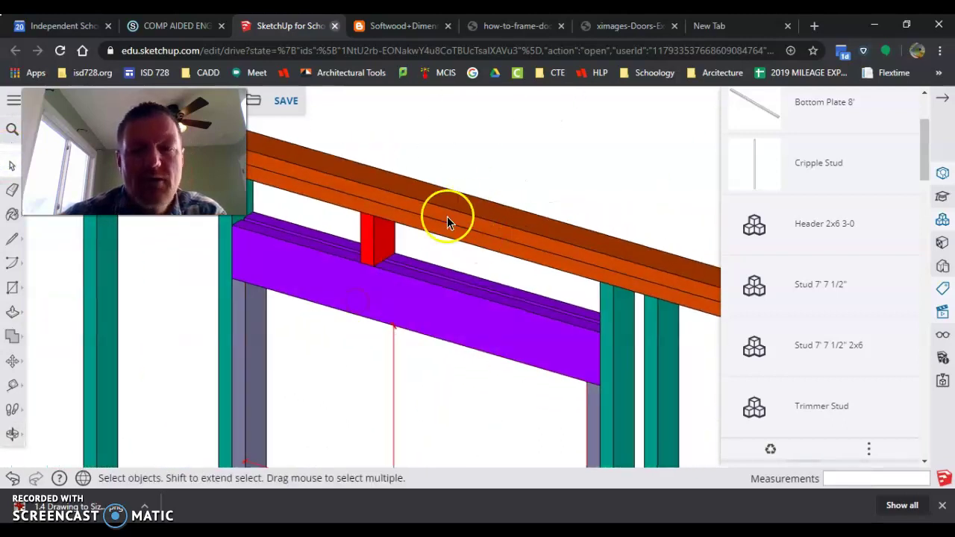
{"action": "left_click", "coordinate": [381, 249]}
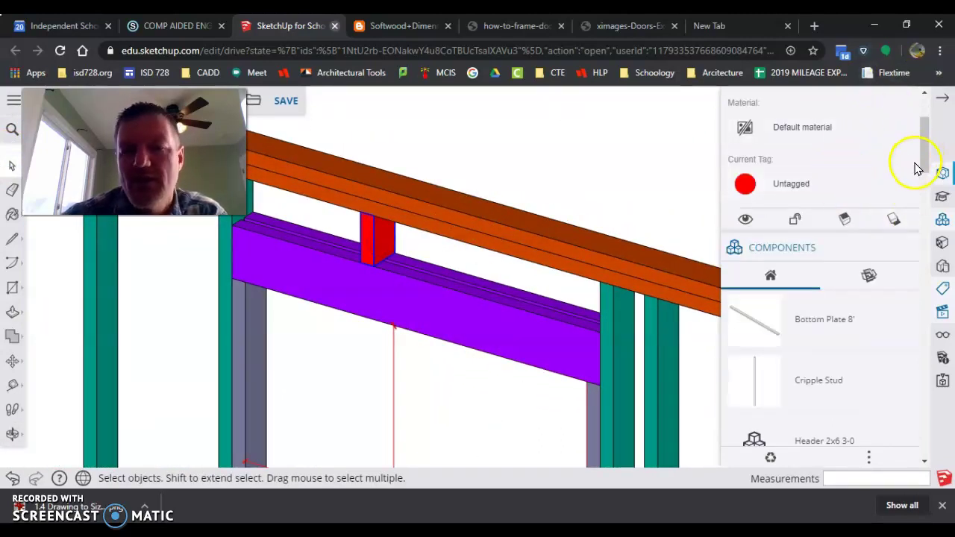
{"action": "mouse_move", "coordinate": [923, 157]}
{"action": "left_mouse_down"}
{"action": "mouse_move", "coordinate": [920, 177]}
{"action": "mouse_move", "coordinate": [913, 153]}
{"action": "left_mouse_up"}
{"action": "left_click", "coordinate": [786, 186]}
{"action": "scroll", "coordinate": [788, 405], "scroll_direction": "down", "scroll_amount": 8}
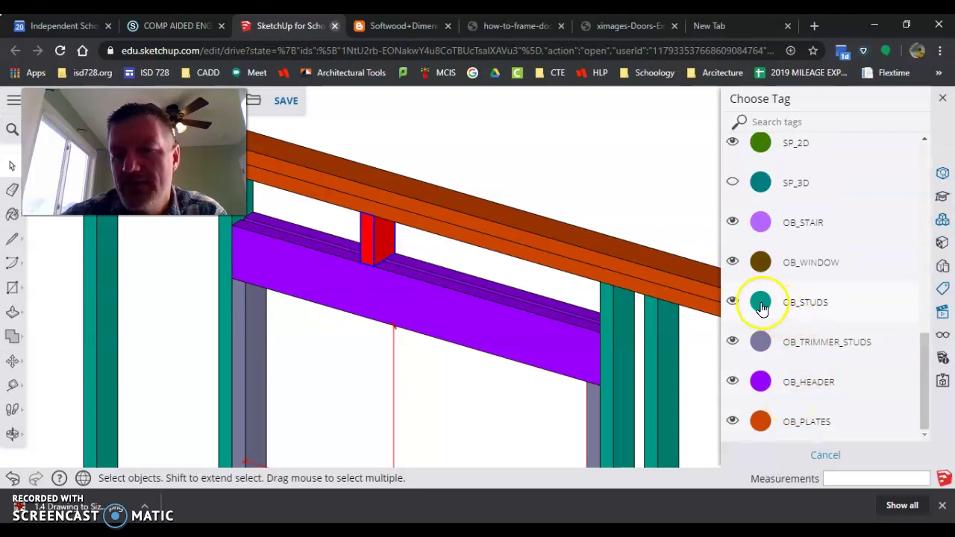
{"action": "left_click", "coordinate": [761, 305]}
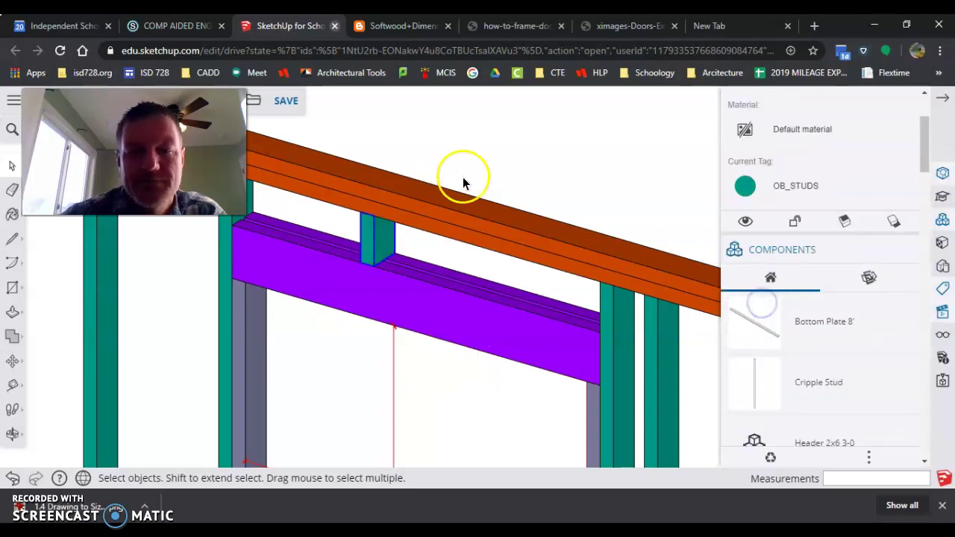
- Copy the cripple stud 16" along the top plate to place a second one above the header
{"action": "scroll", "coordinate": [514, 175], "scroll_direction": "down", "scroll_amount": 5}
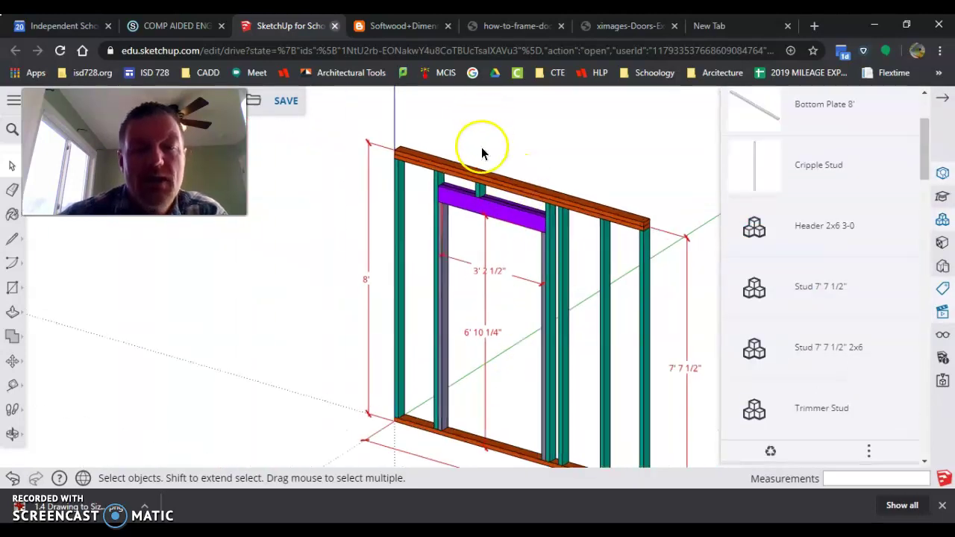
{"action": "scroll", "coordinate": [482, 157], "scroll_direction": "up", "scroll_amount": 5}
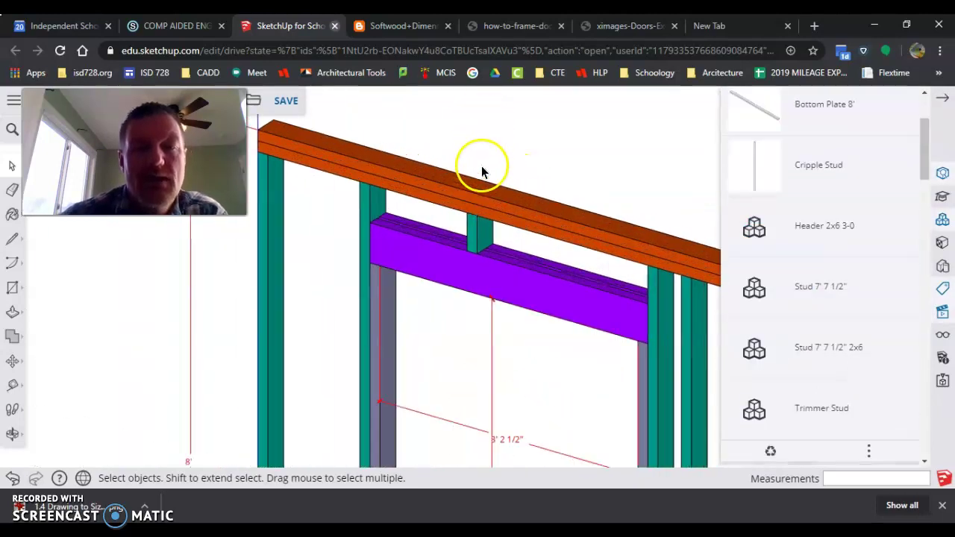
{"action": "left_click", "coordinate": [9, 361]}
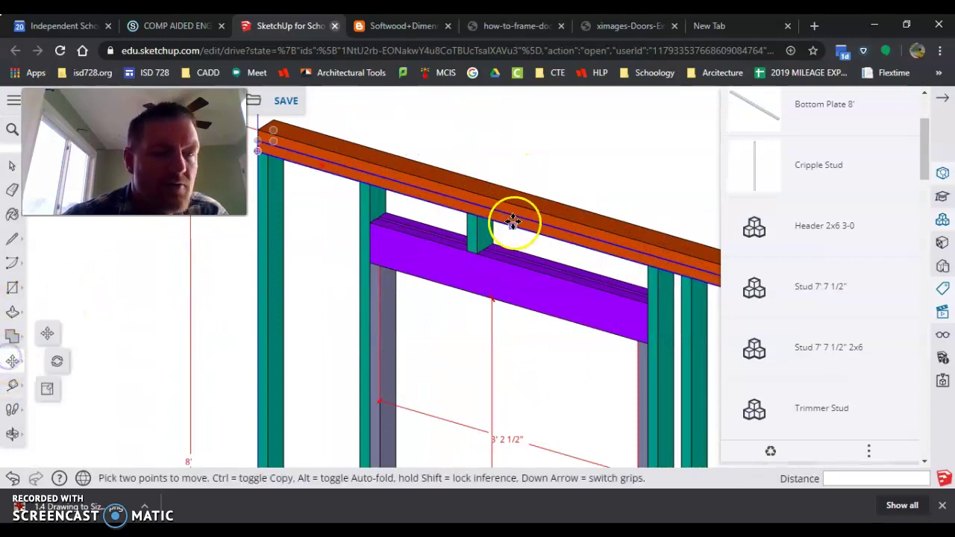
{"action": "left_click", "coordinate": [465, 211]}
{"action": "key", "text": "ctrl"}
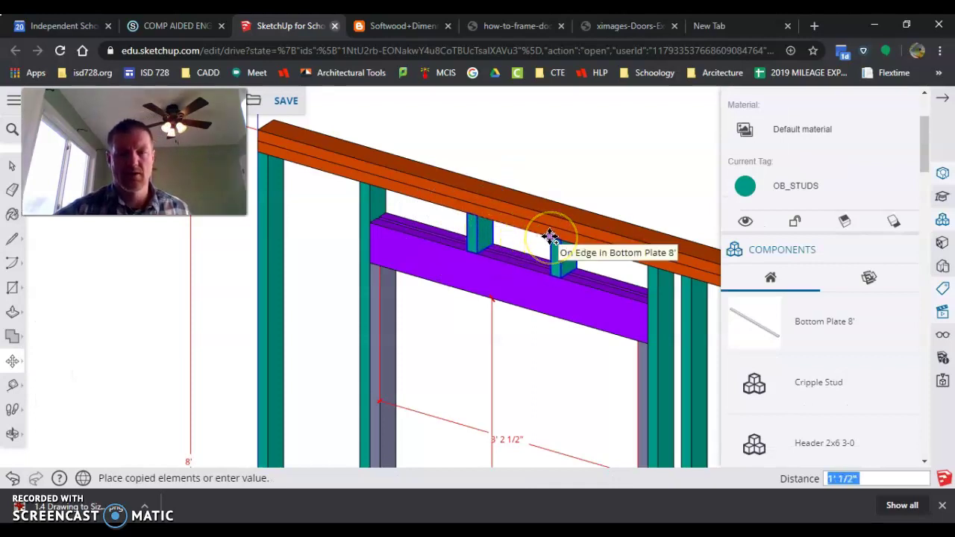
{"action": "left_click_drag", "start_coordinate": [548, 237], "coordinate": [592, 246]}
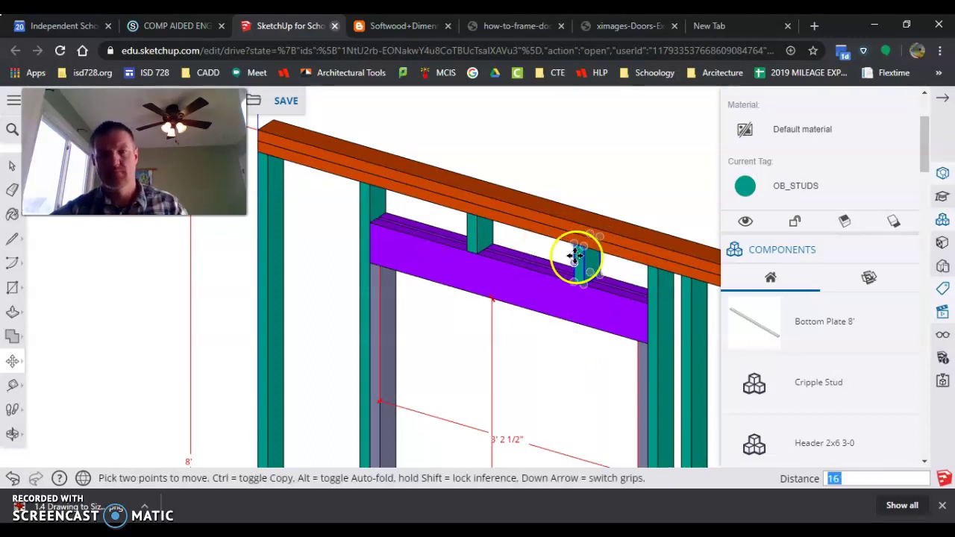
{"action": "scroll", "coordinate": [557, 111], "scroll_direction": "down", "scroll_amount": 4}
{"action": "middle_click_drag", "start_coordinate": [522, 305], "coordinate": [703, 250]}
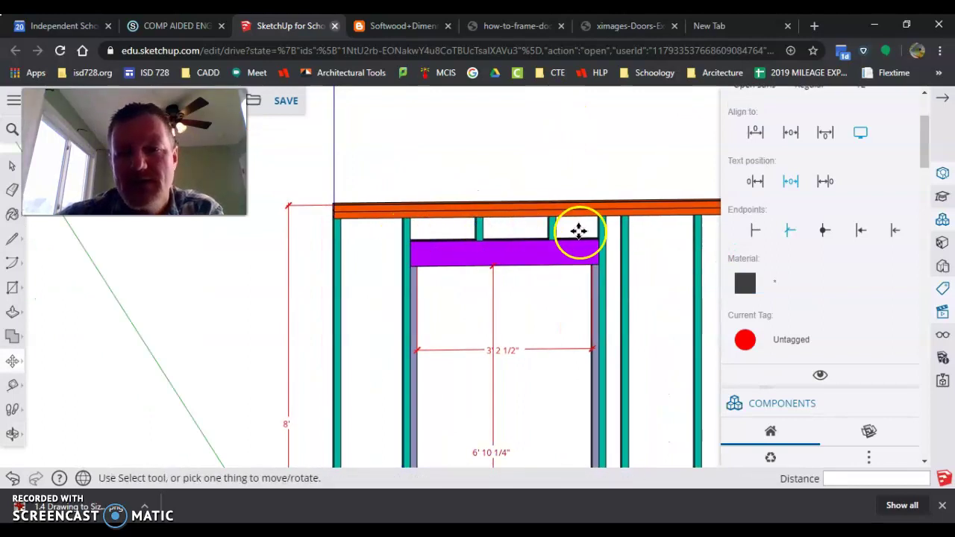
{"action": "scroll", "coordinate": [552, 164], "scroll_direction": "down", "scroll_amount": 3}
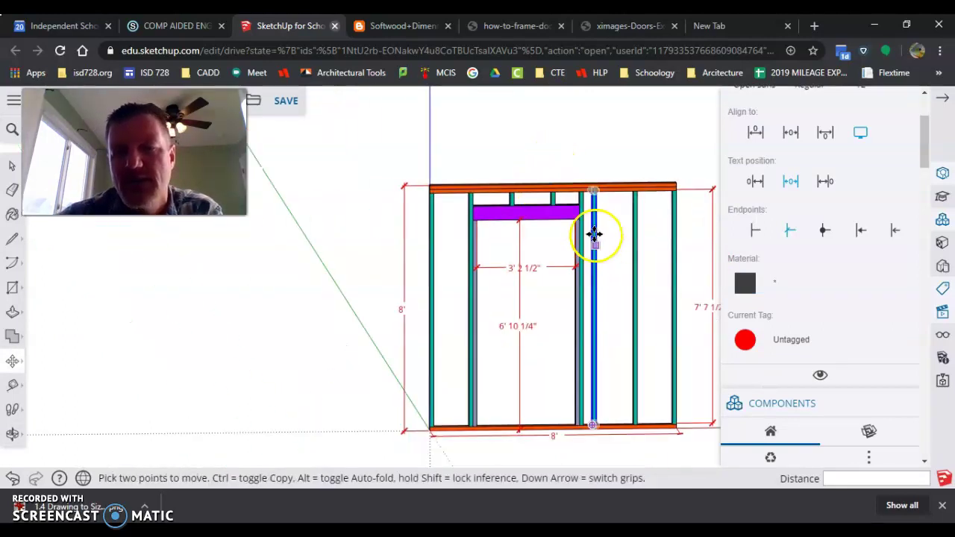